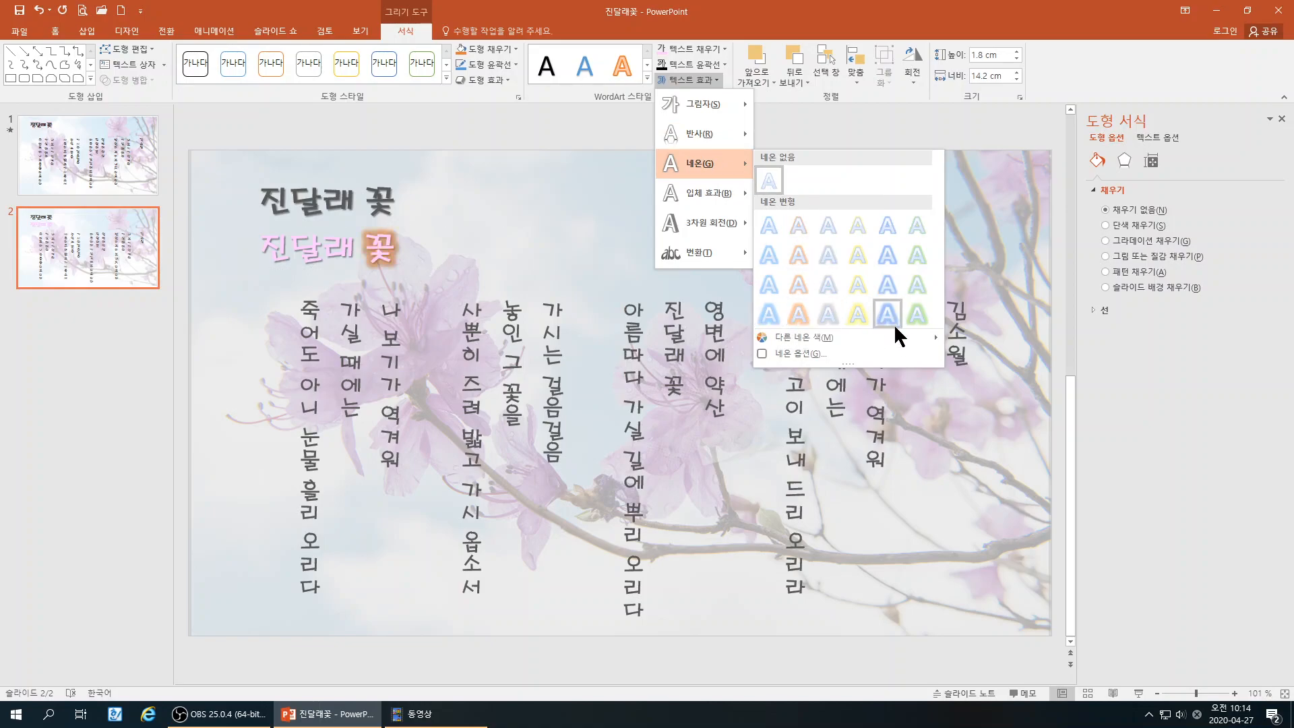
Apply a custom light purple glow colour to the word 꽃 in the lower 진달래 꽃 title
{"action": "mouse_move", "coordinate": [814, 336]}
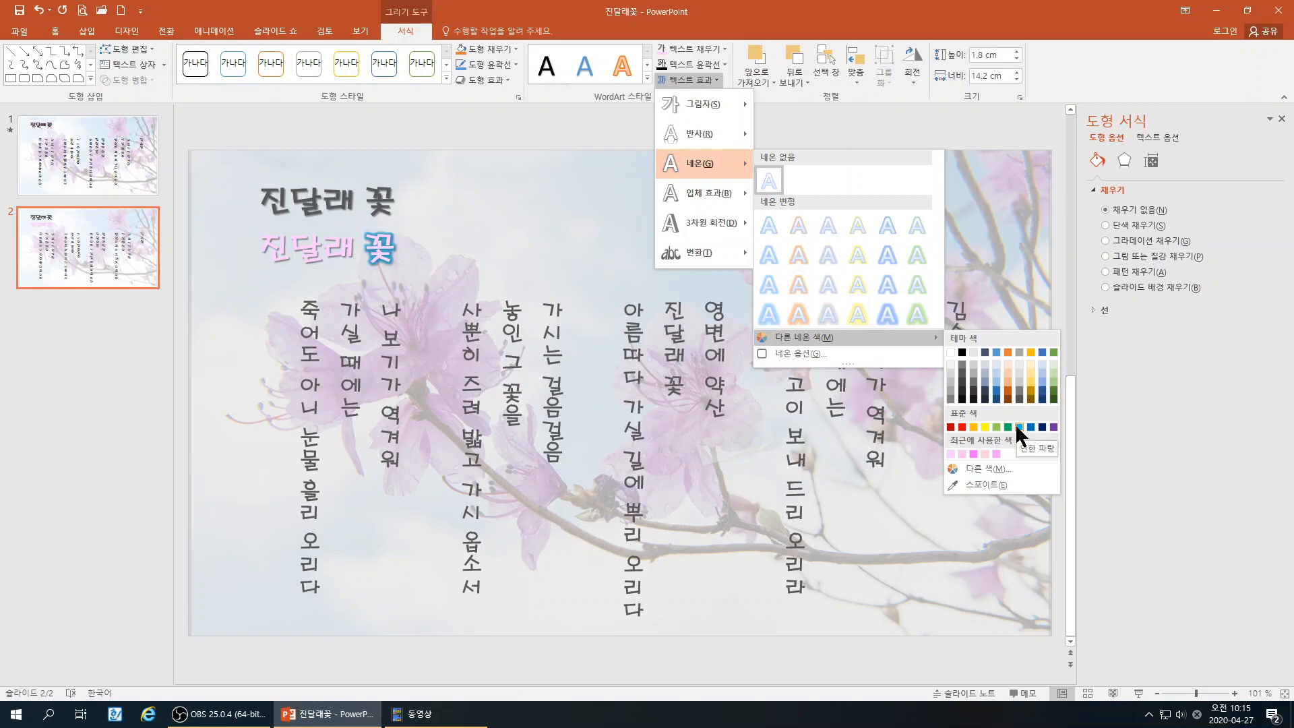
{"action": "left_click", "coordinate": [992, 467]}
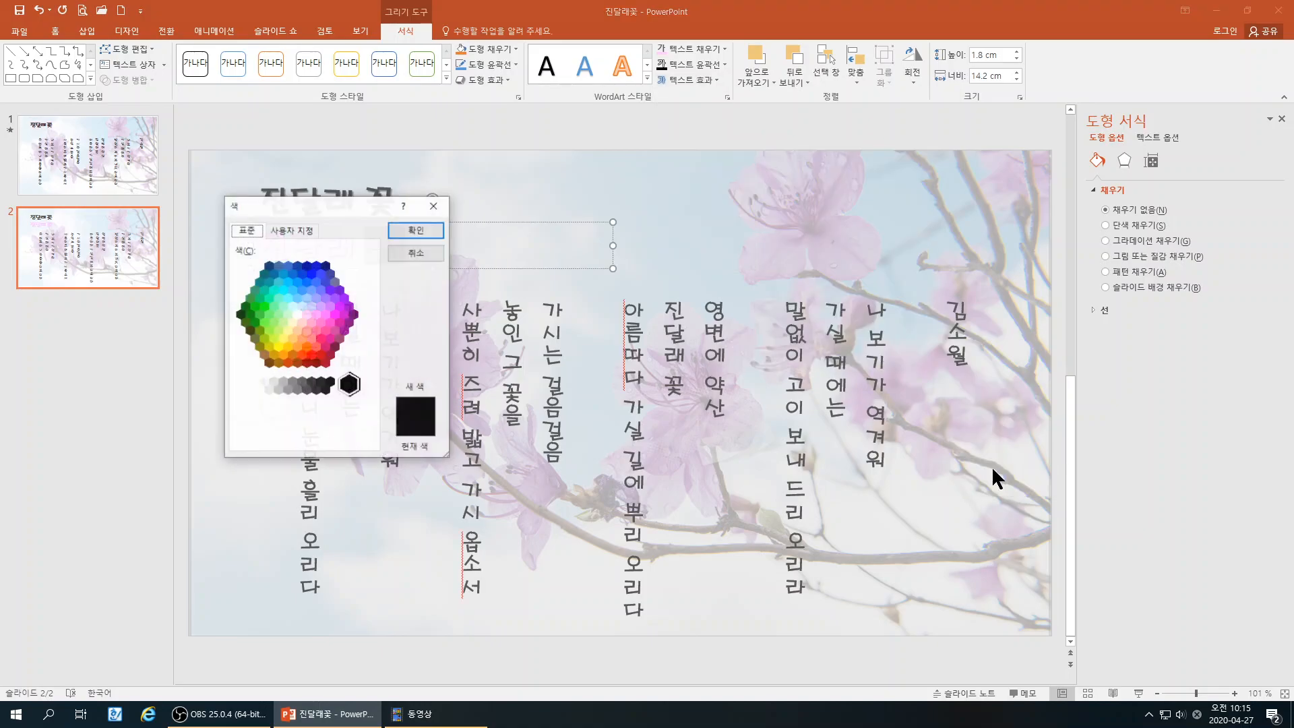
{"action": "left_click", "coordinate": [320, 307]}
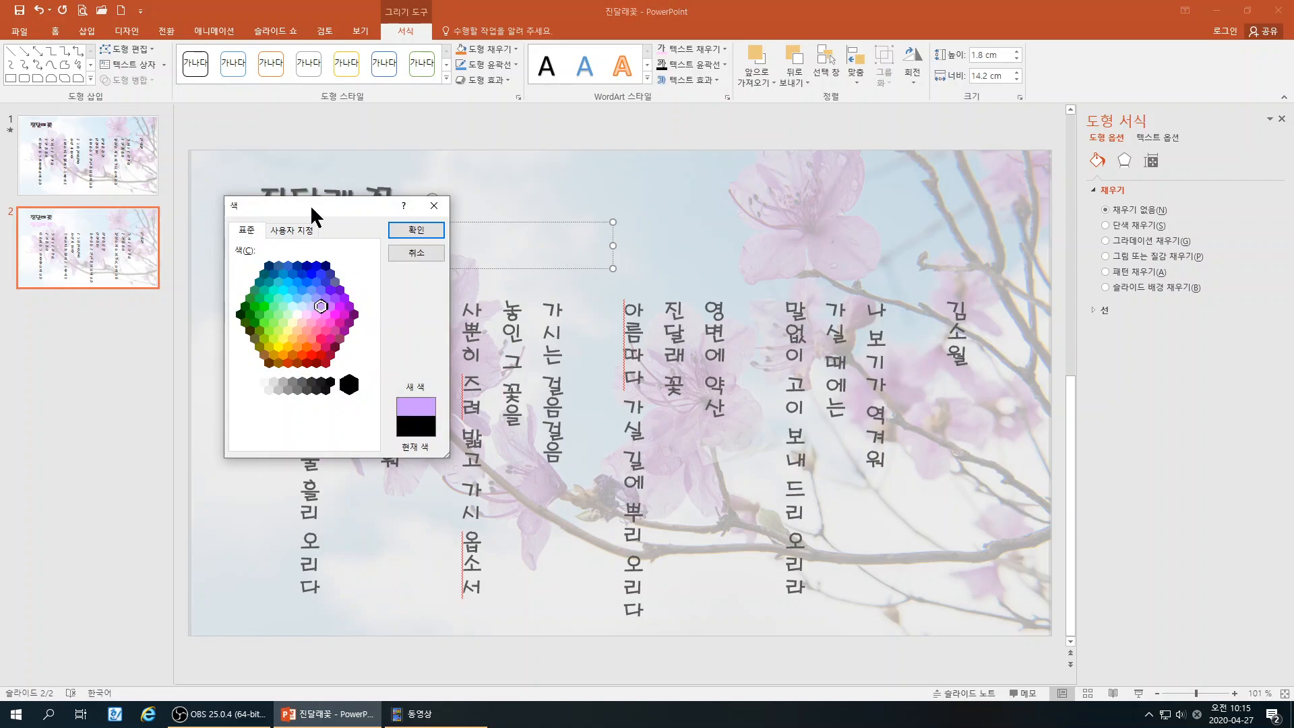
{"action": "left_click_drag", "start_coordinate": [310, 204], "coordinate": [293, 274]}
{"action": "left_click", "coordinate": [399, 299]}
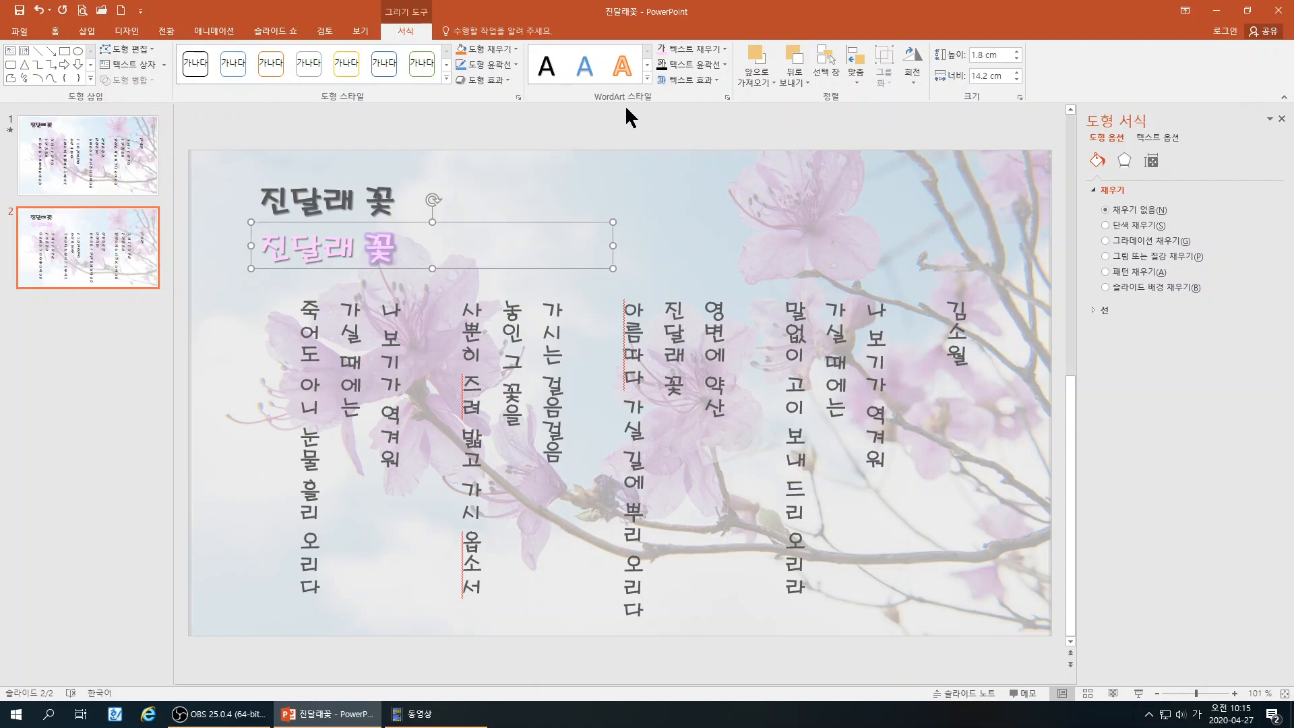
Add a text reflection to the lower 진달래 꽃 title using the third variation in the first row
{"action": "left_click", "coordinate": [688, 80]}
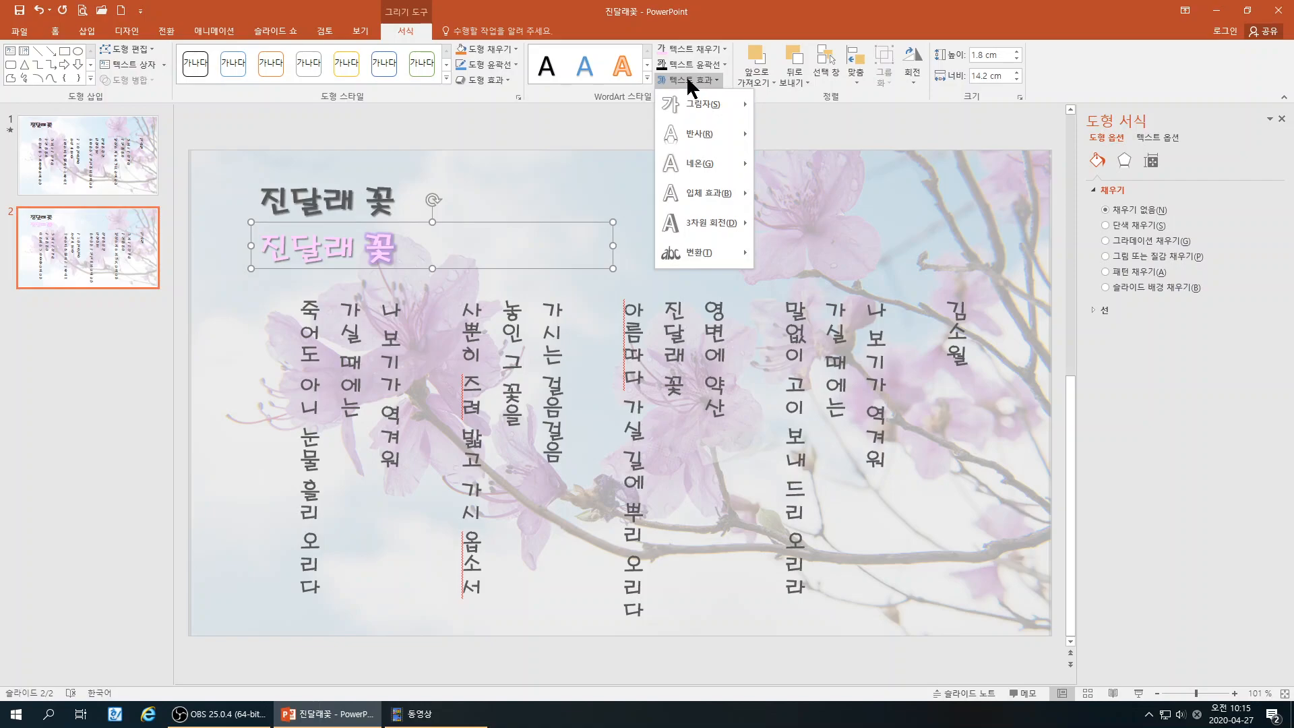
{"action": "mouse_move", "coordinate": [701, 135]}
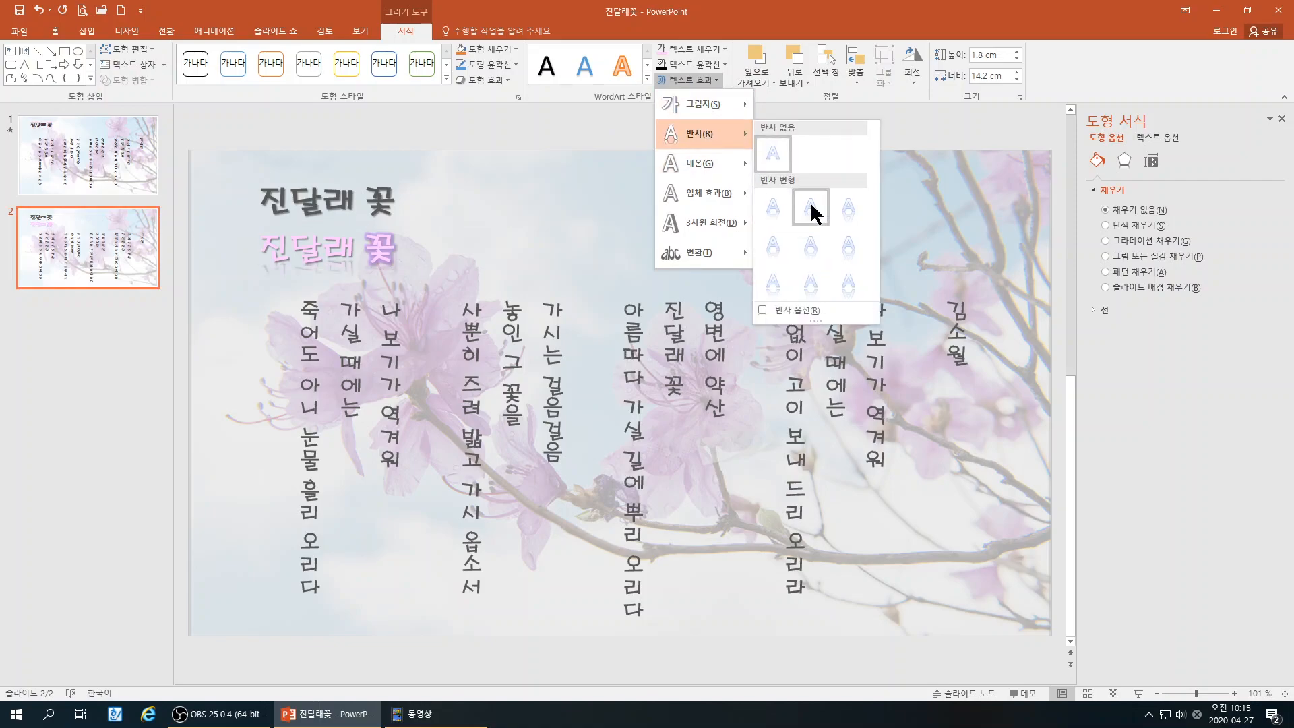
{"action": "left_click", "coordinate": [848, 214]}
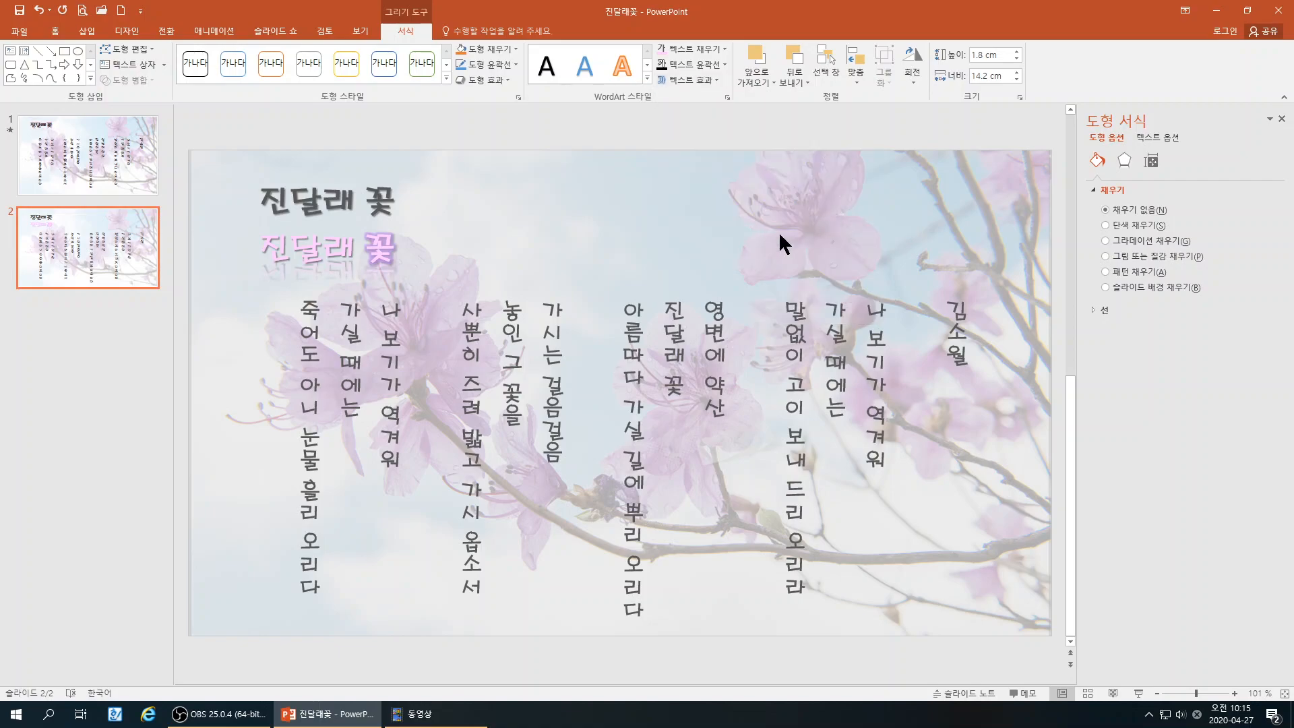
{"action": "left_click", "coordinate": [464, 271]}
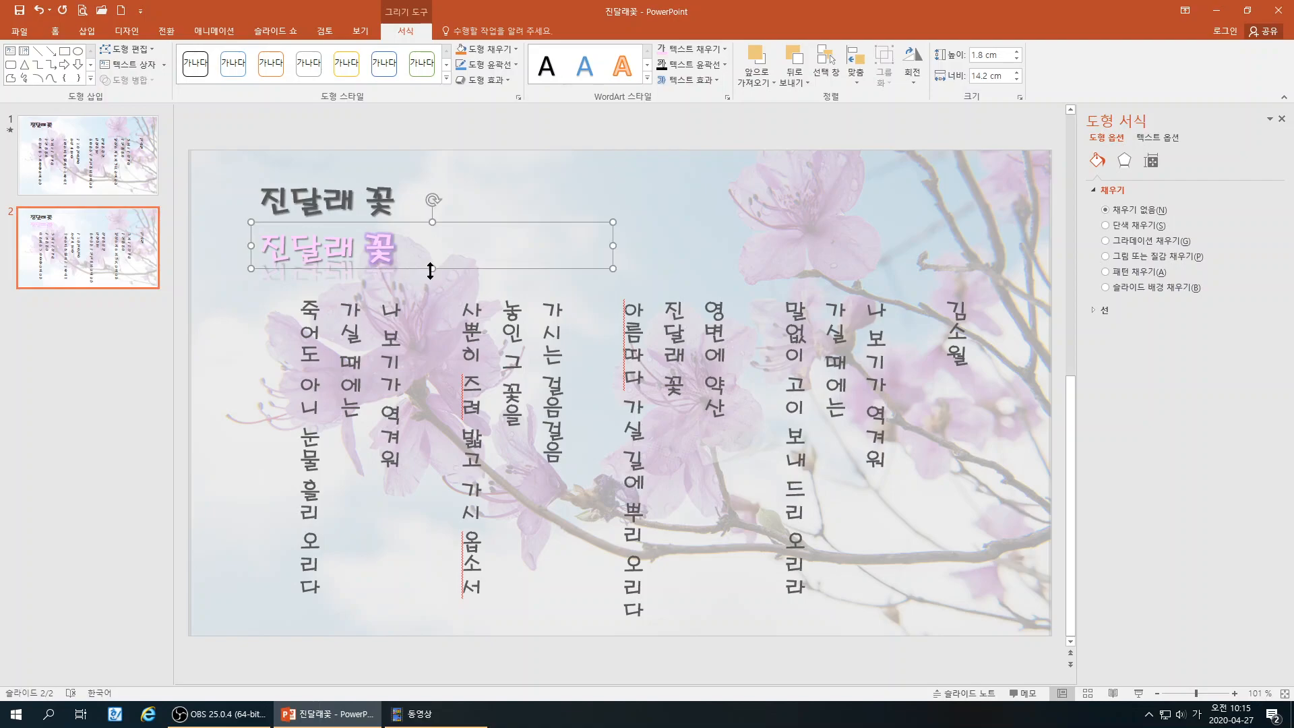
{"action": "left_click", "coordinate": [461, 267]}
{"action": "left_click", "coordinate": [461, 268]}
Apply the 닦아내기 (Wipe) entrance animation to the upper 진달래 꽃 title box
{"action": "left_click", "coordinate": [334, 209]}
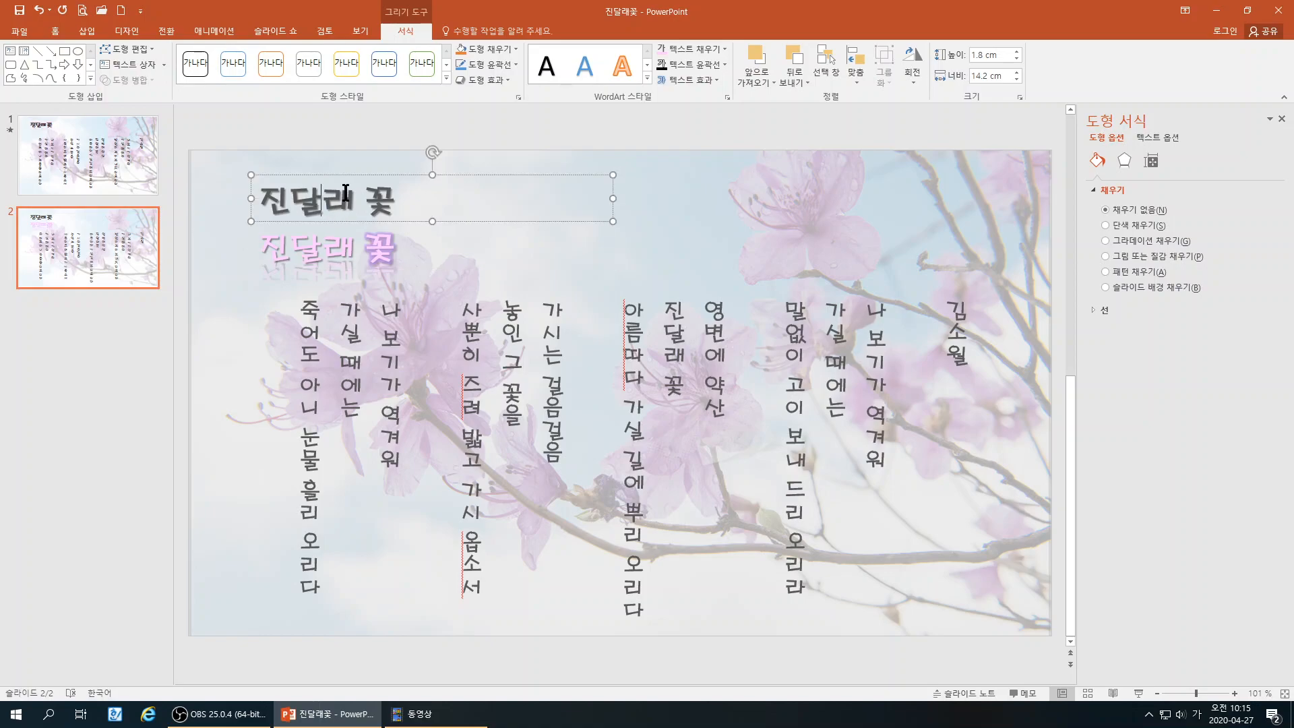
{"action": "left_click", "coordinate": [382, 174]}
{"action": "left_click", "coordinate": [213, 31]}
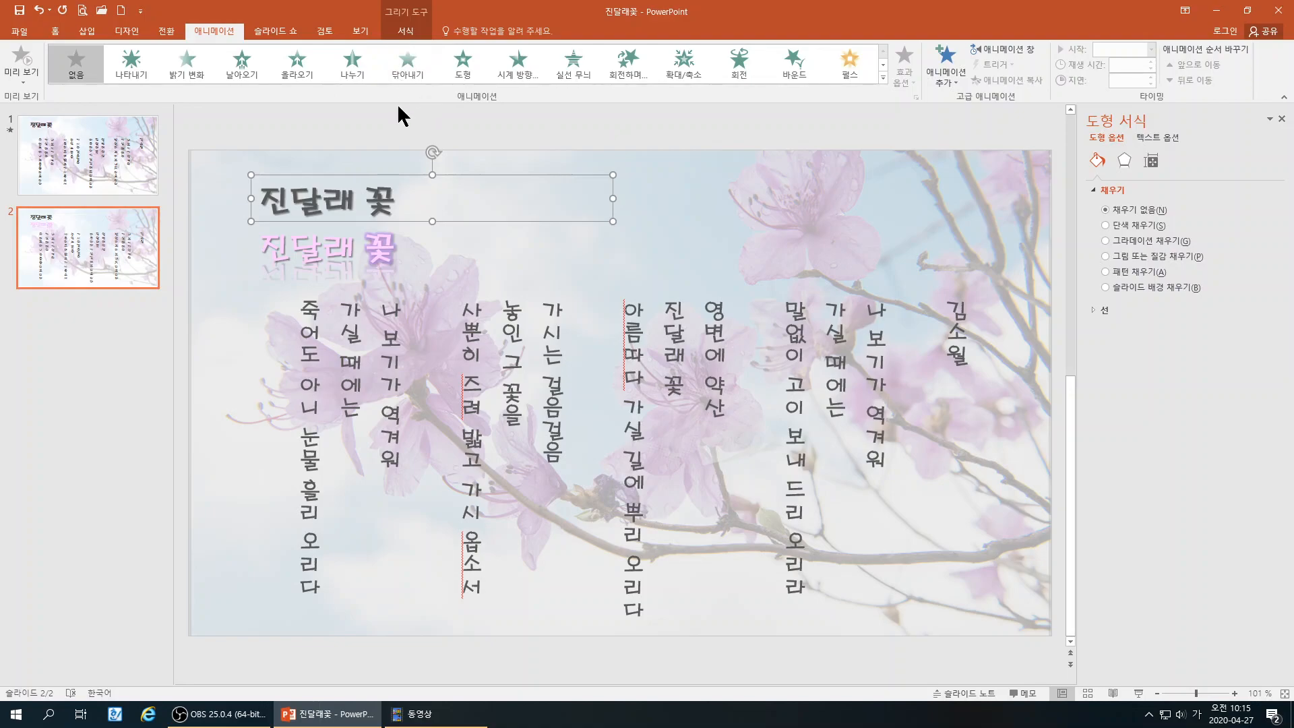
{"action": "left_click", "coordinate": [882, 78]}
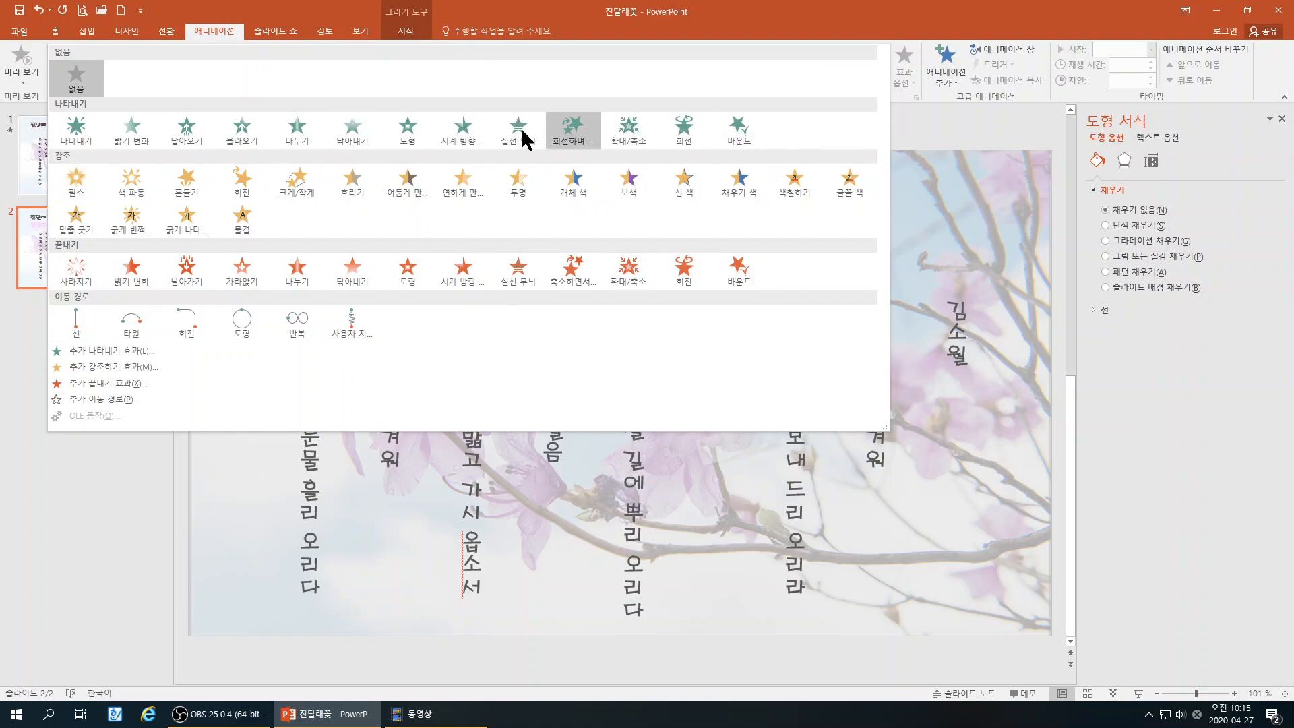
{"action": "left_click", "coordinate": [355, 137]}
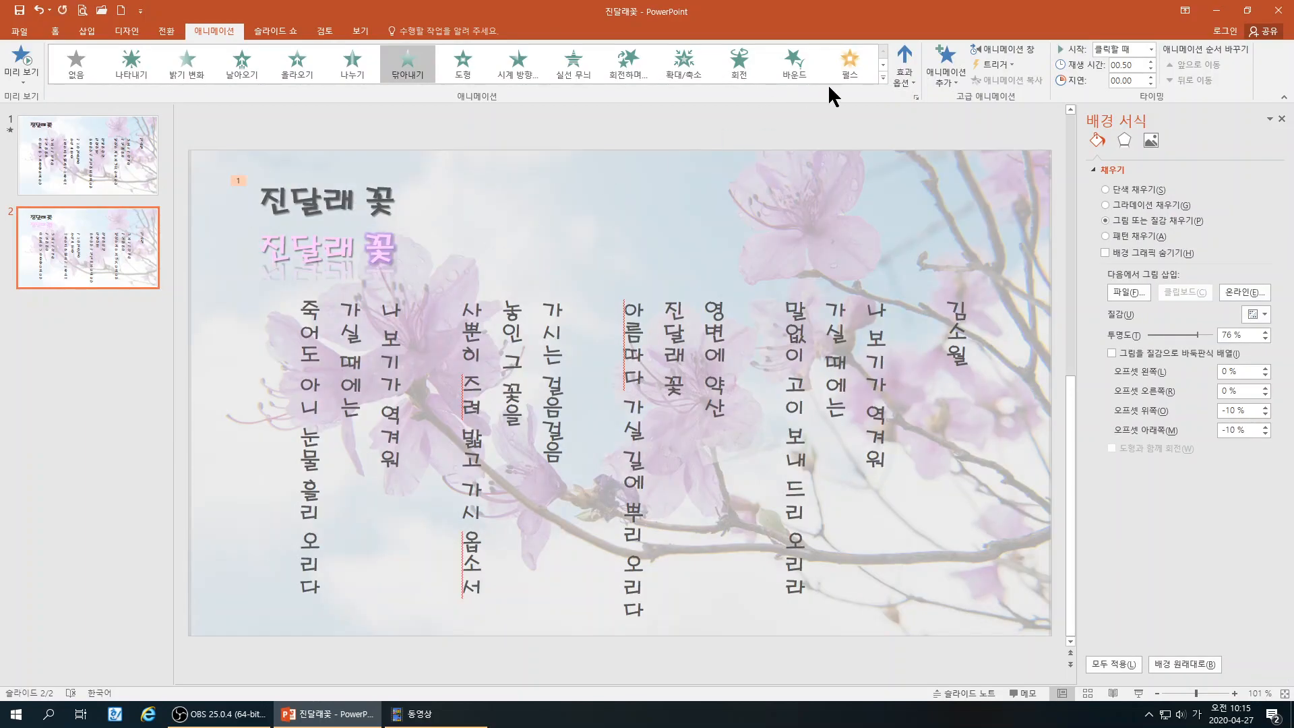
Make the upper title's wipe come from the left with a duration of 03.00 seconds, and preview it
{"action": "left_click", "coordinate": [900, 87]}
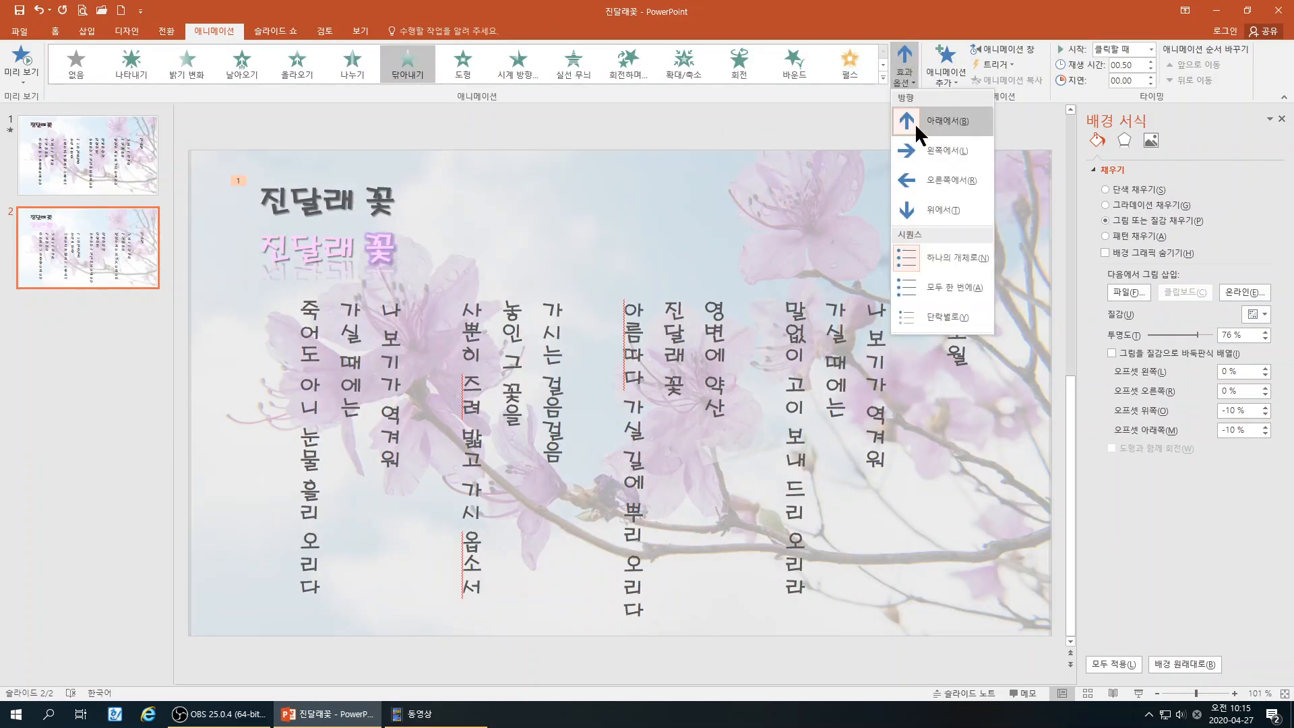
{"action": "left_click", "coordinate": [920, 151]}
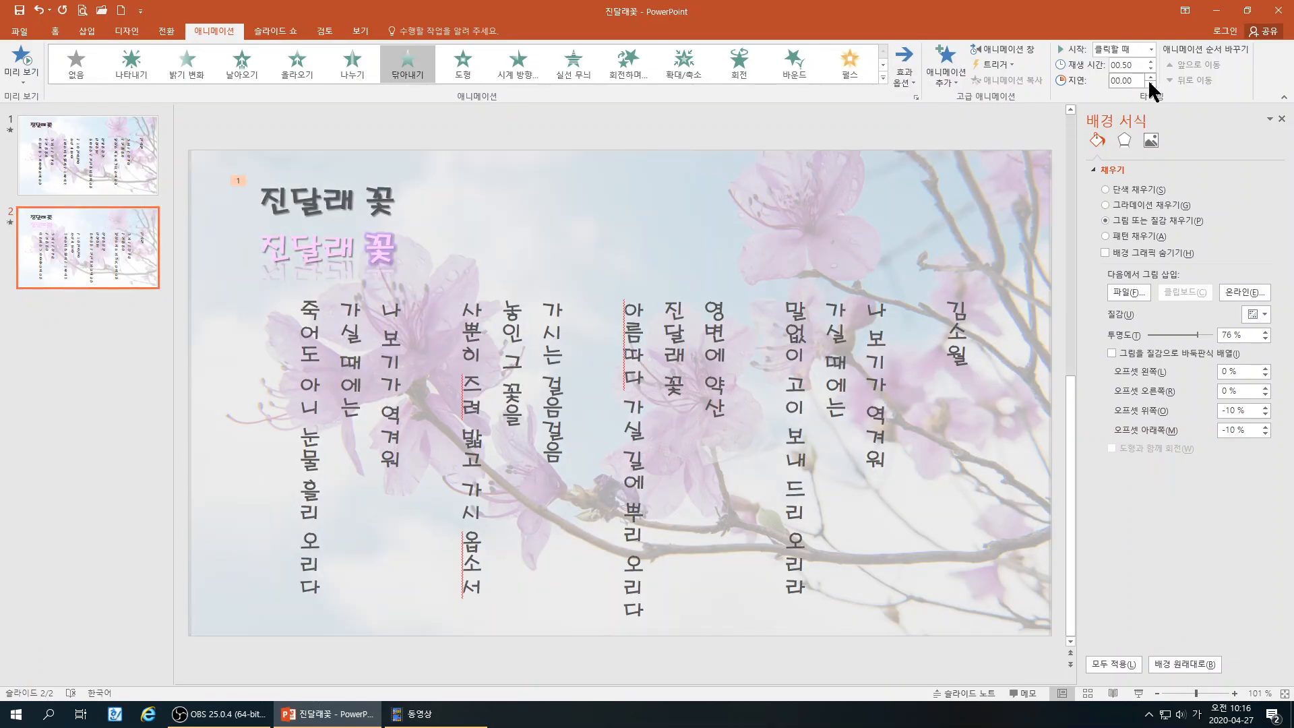
{"action": "left_click", "coordinate": [1151, 59]}
{"action": "left_click", "coordinate": [20, 62]}
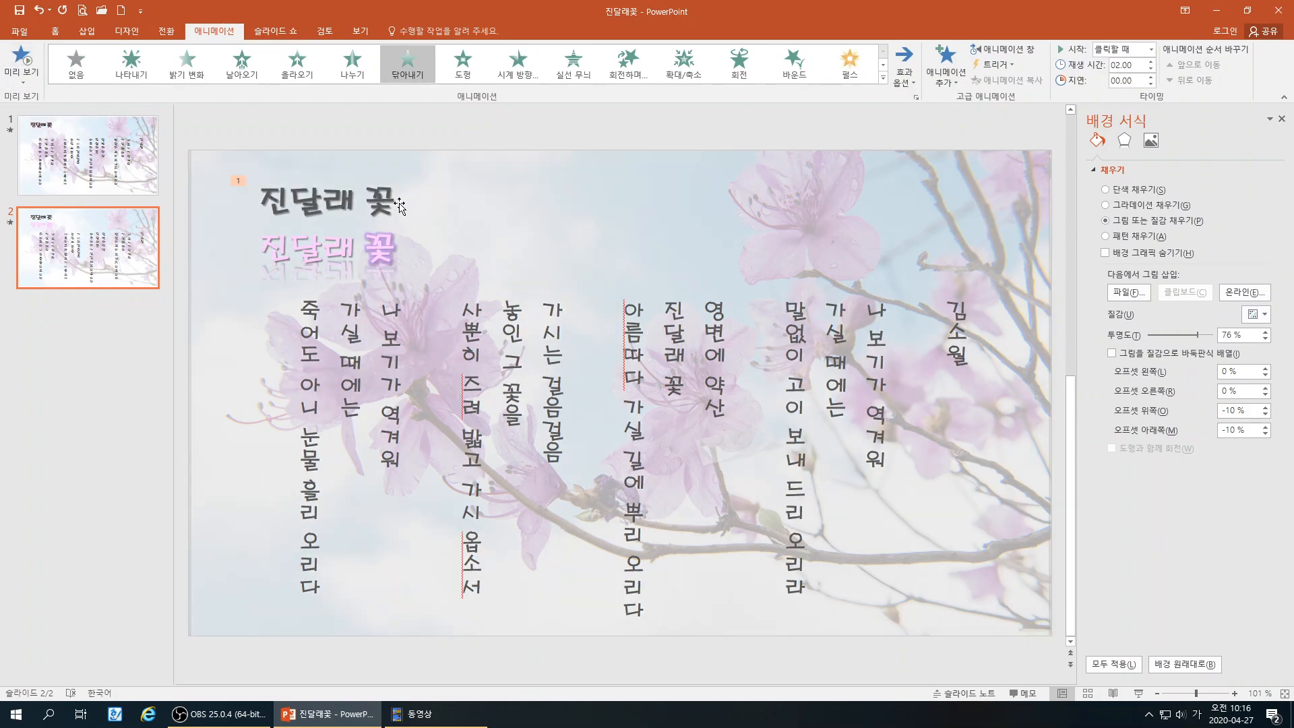
{"action": "left_click", "coordinate": [399, 206]}
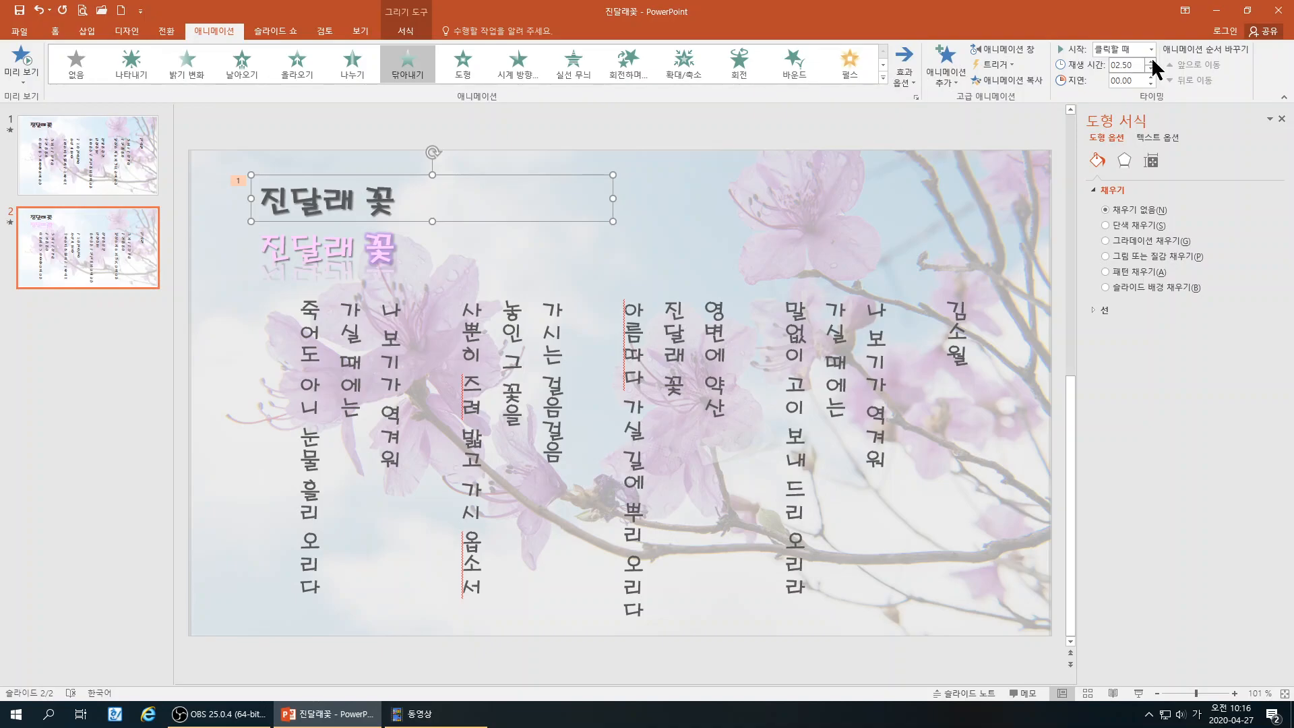
{"action": "left_click", "coordinate": [21, 62]}
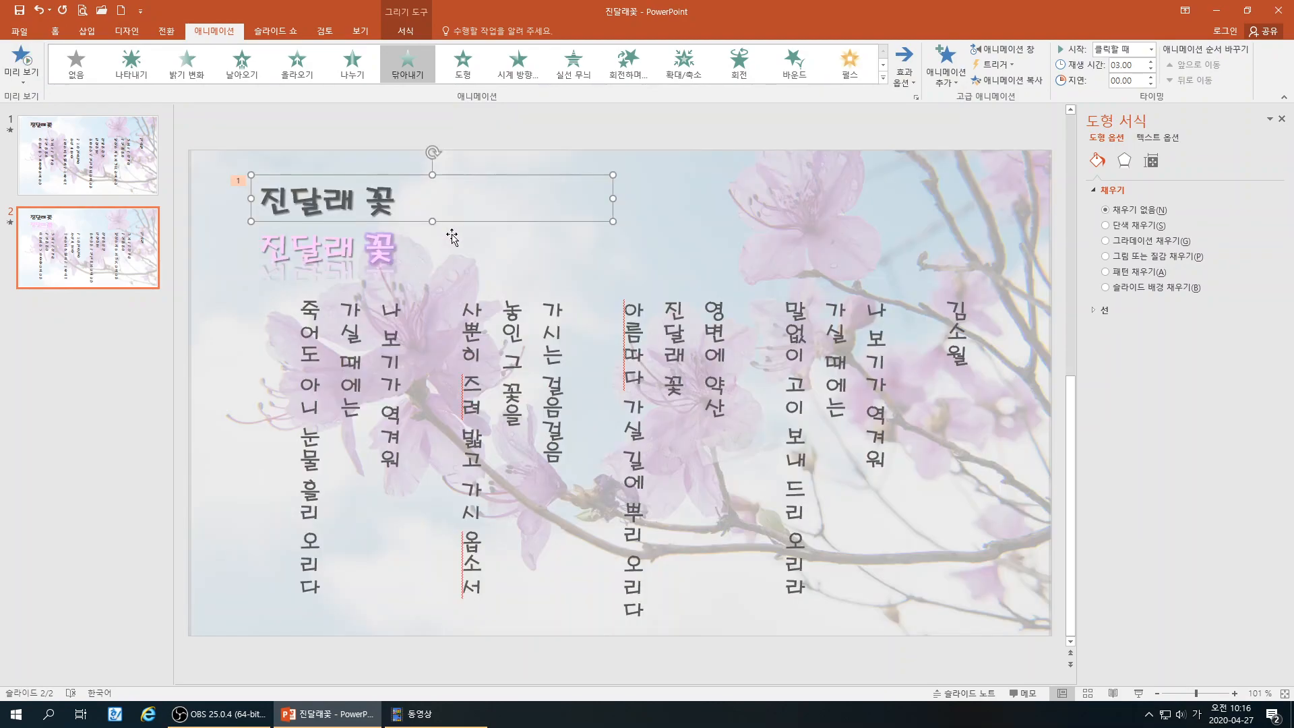
Preview additional entrance effects such as 떨어지기, 휘리릭 and 팔랑이며 떨어지기 on the lower title, and apply 바운드 (Bounce)
{"action": "left_click", "coordinate": [451, 238]}
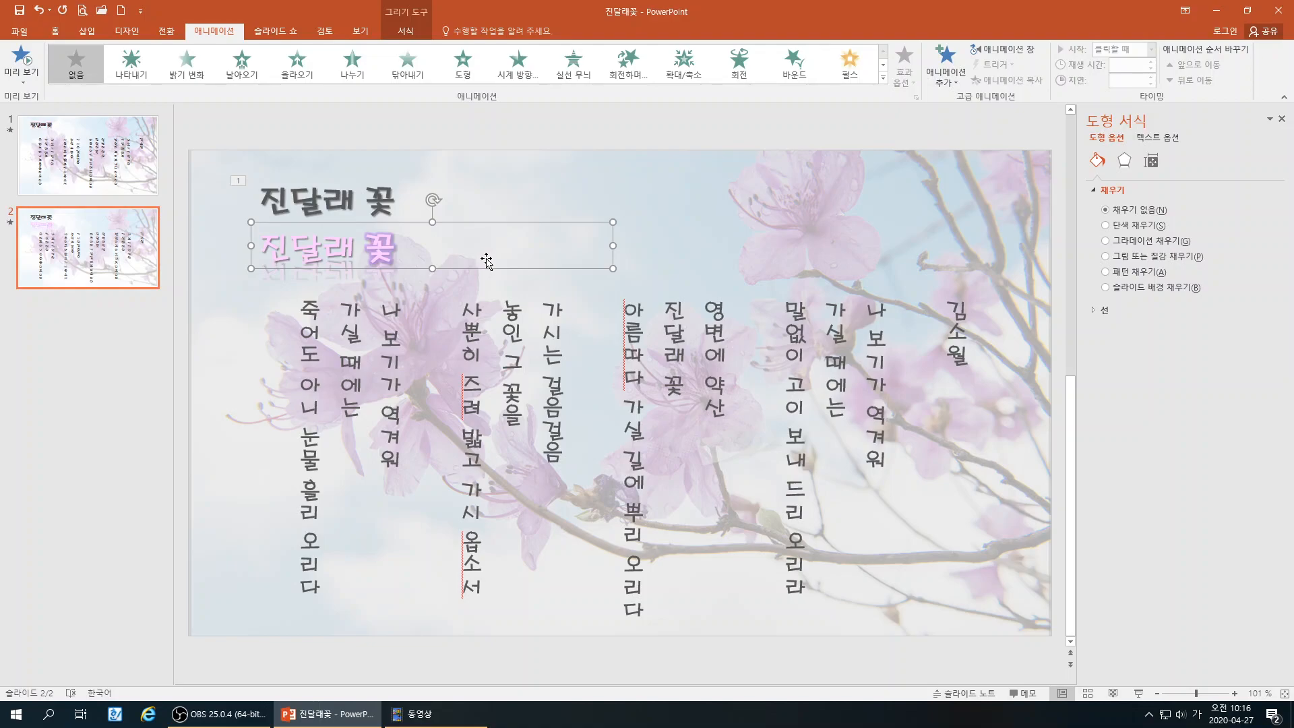
{"action": "left_click", "coordinate": [885, 75]}
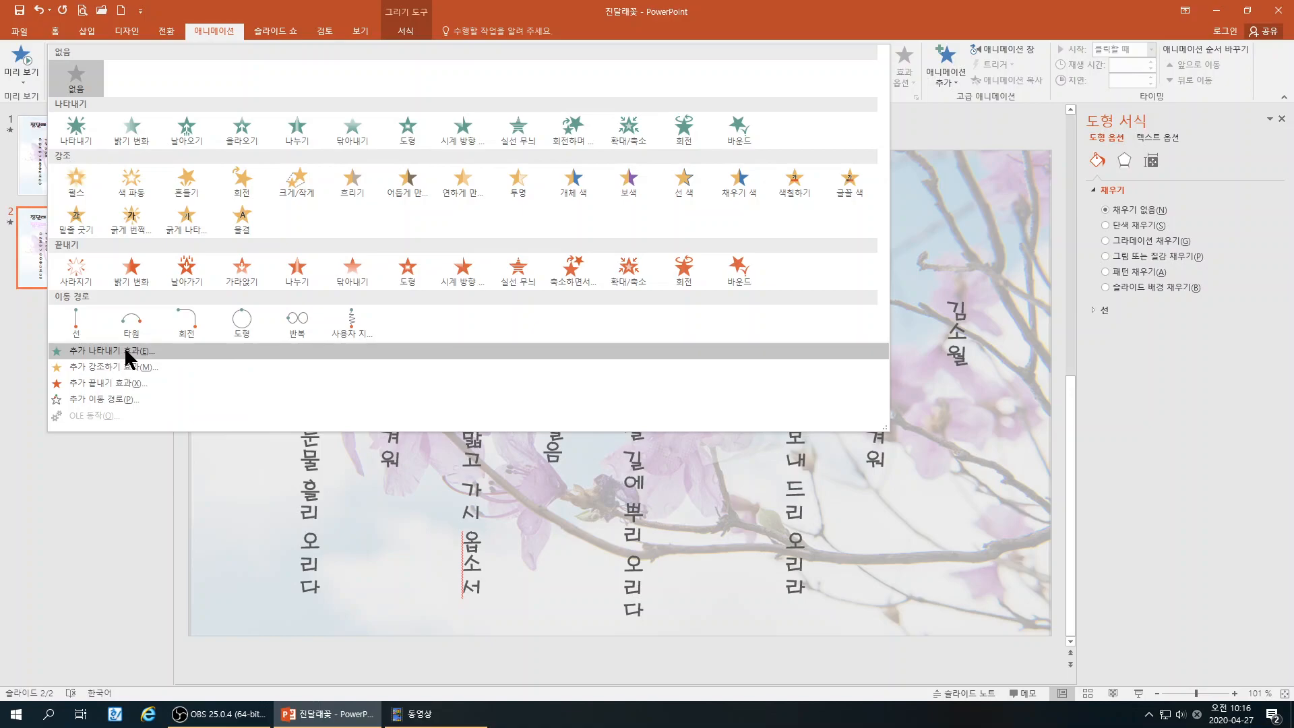
{"action": "left_click", "coordinate": [127, 352]}
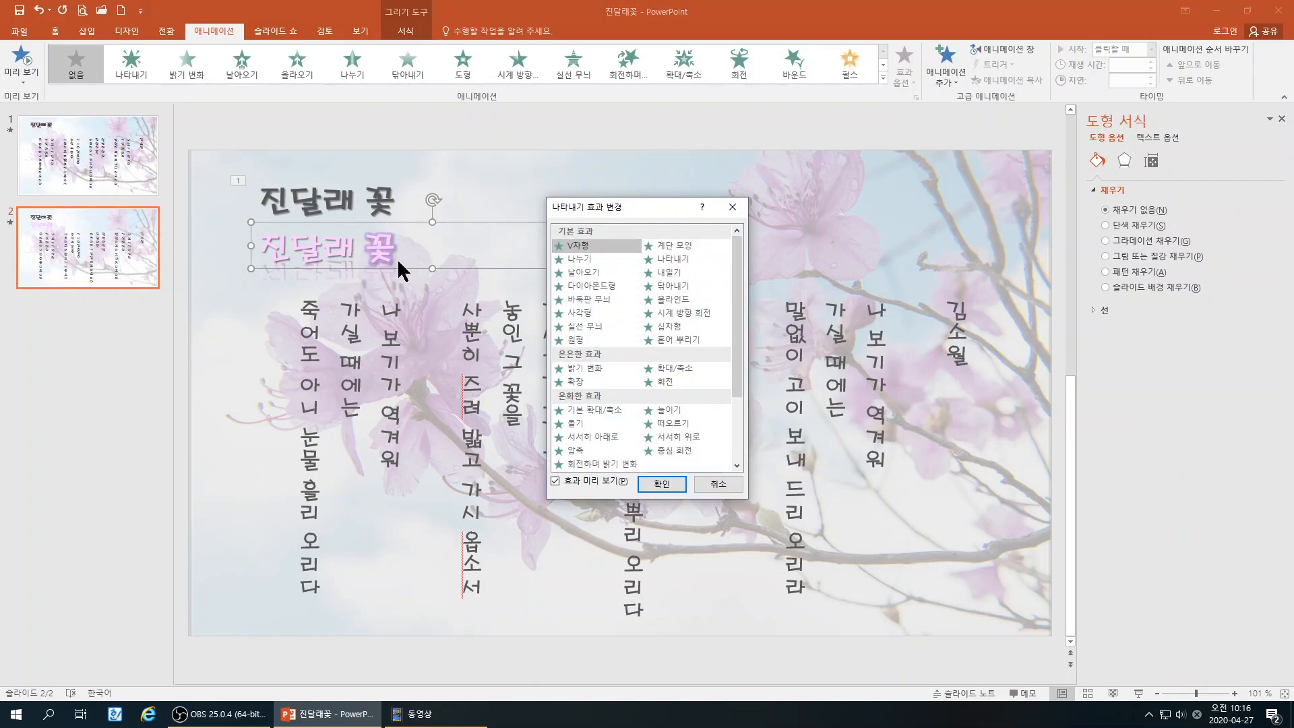
{"action": "scroll", "coordinate": [704, 398], "scroll_direction": "down", "scroll_amount": 2}
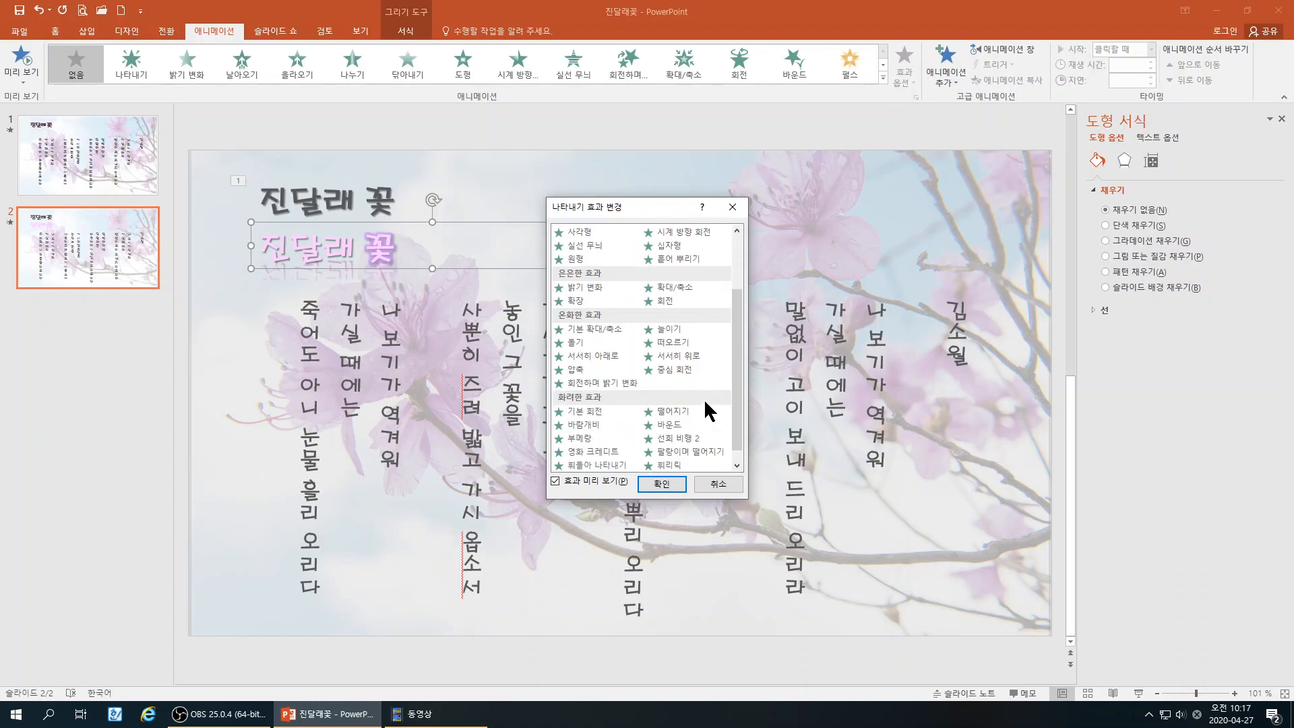
{"action": "left_click", "coordinate": [686, 409]}
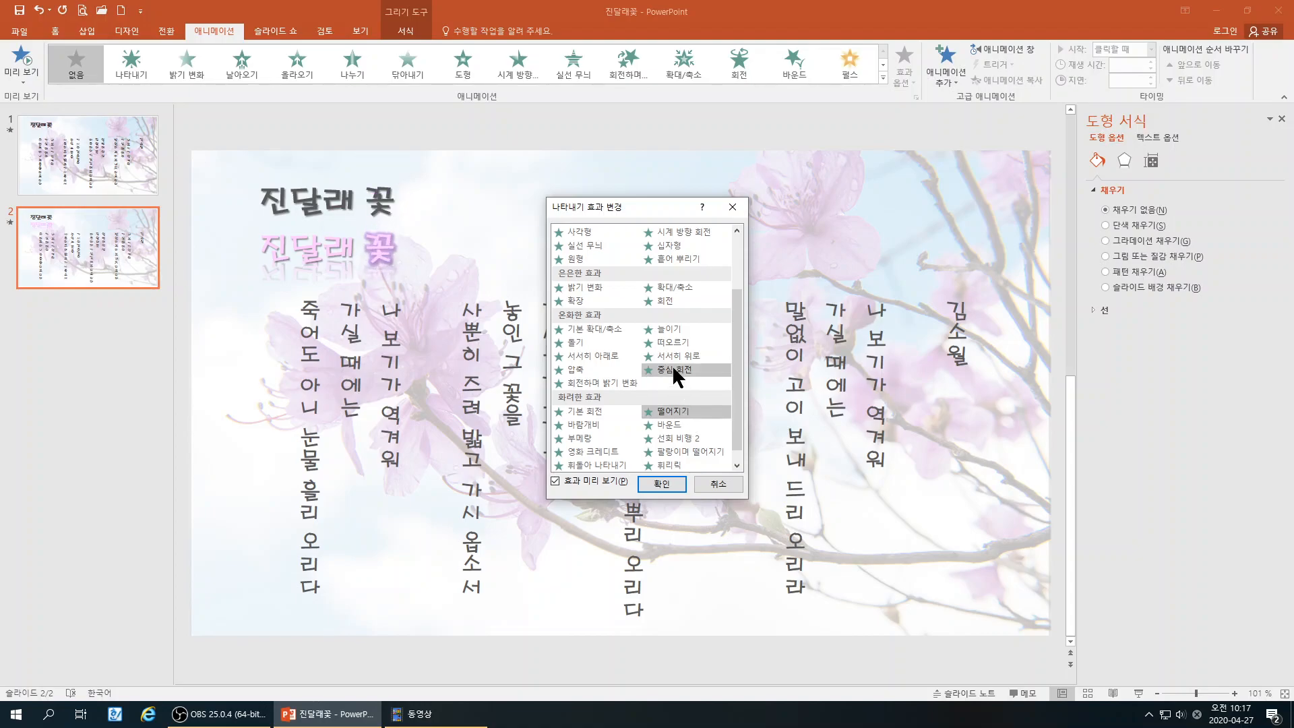
{"action": "scroll", "coordinate": [693, 399], "scroll_direction": "up", "scroll_amount": 2}
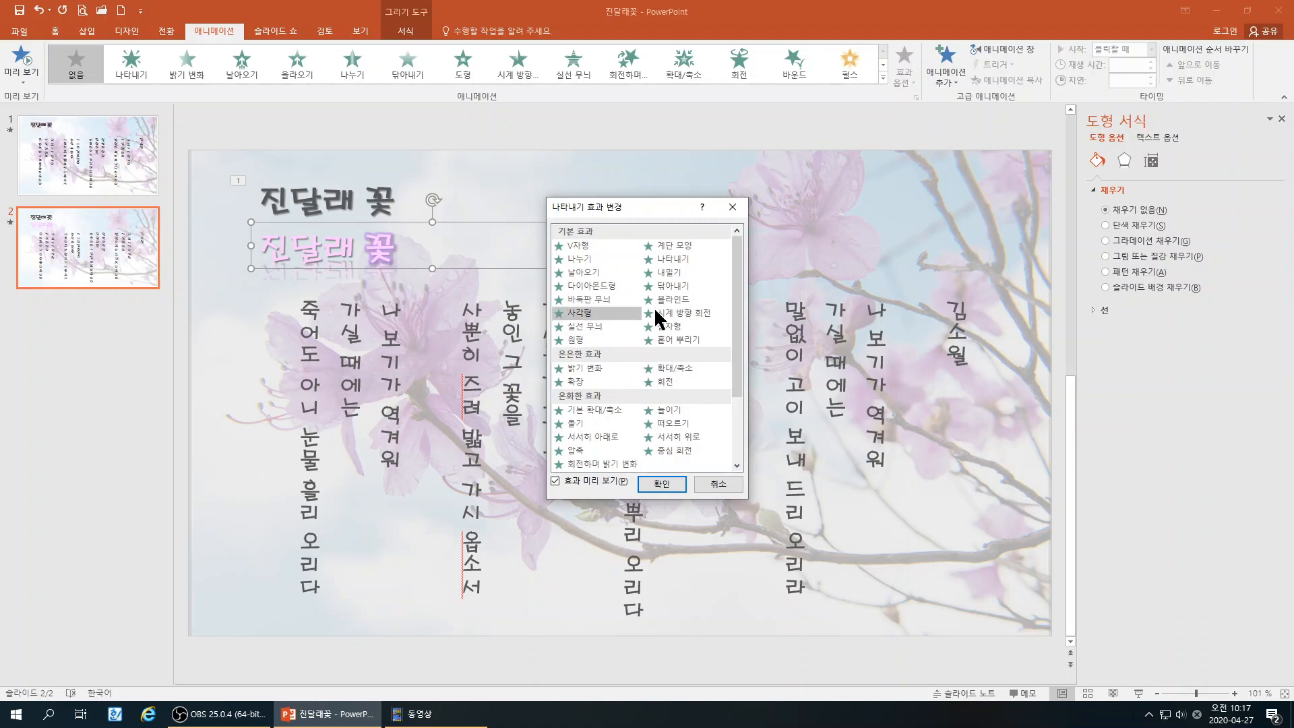
{"action": "scroll", "coordinate": [700, 415], "scroll_direction": "down", "scroll_amount": 2}
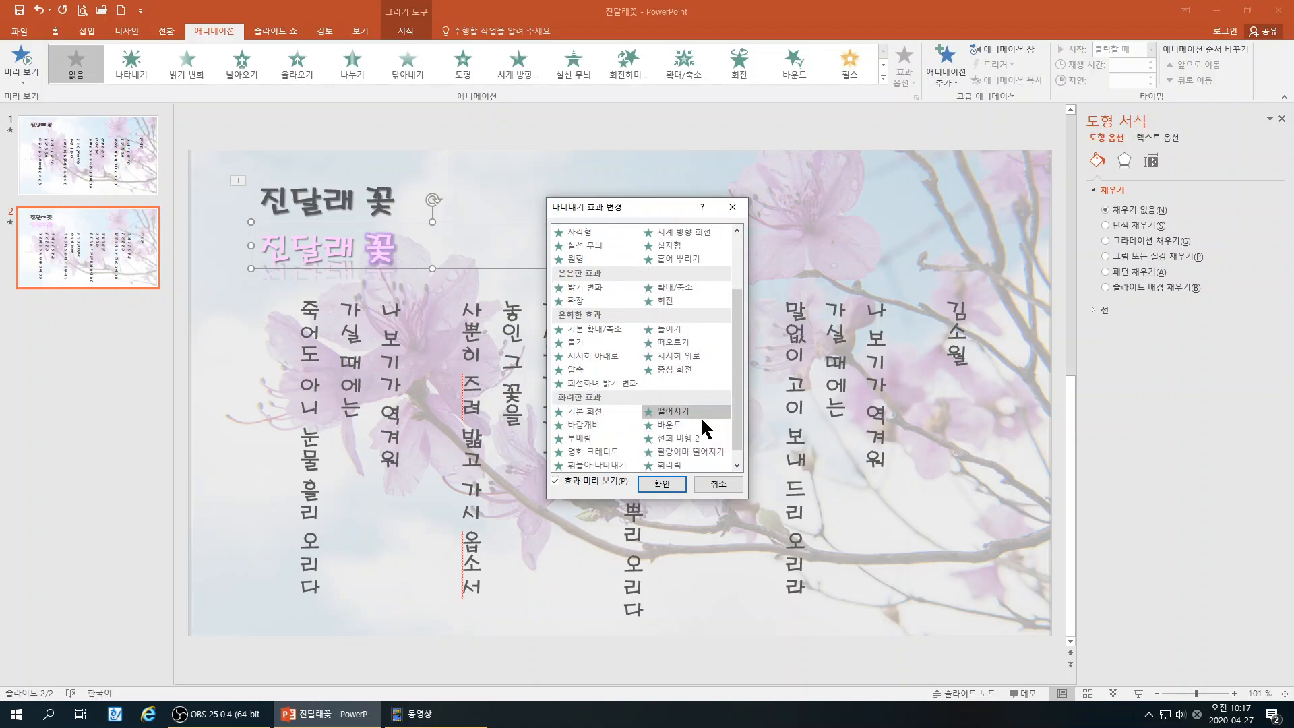
{"action": "left_click", "coordinate": [674, 465]}
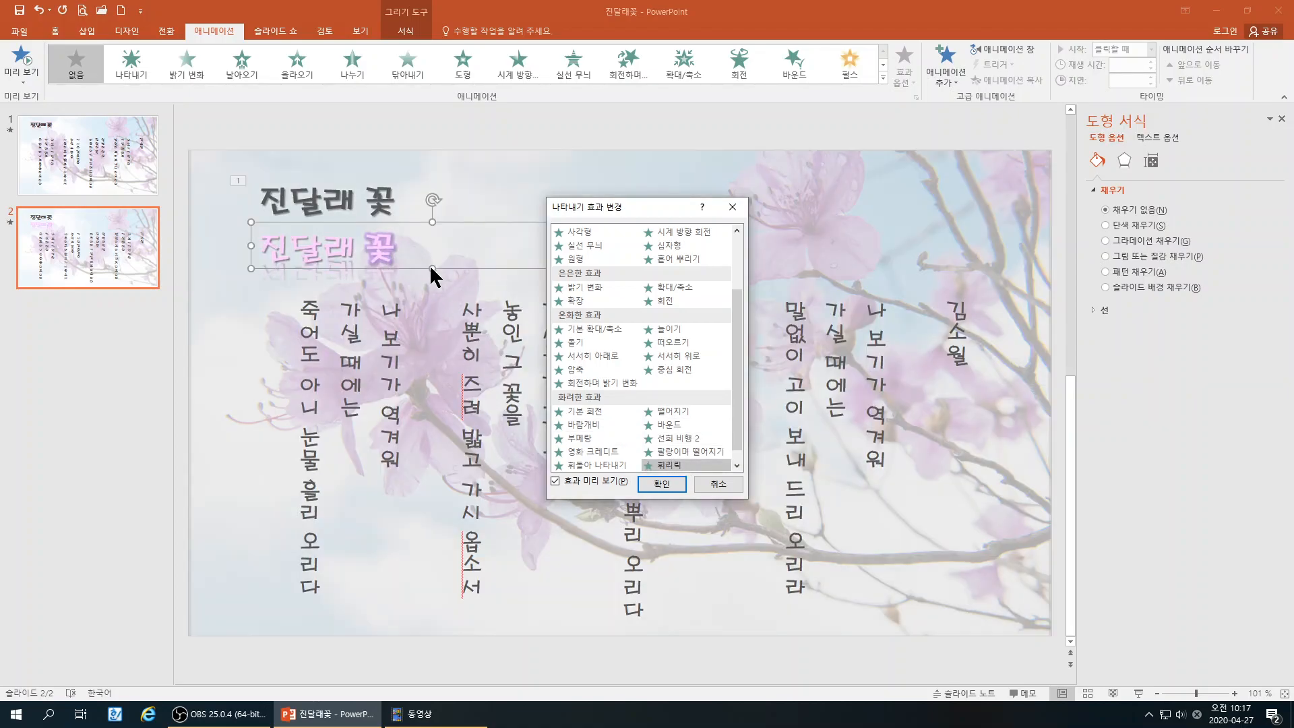
{"action": "left_click", "coordinate": [671, 453]}
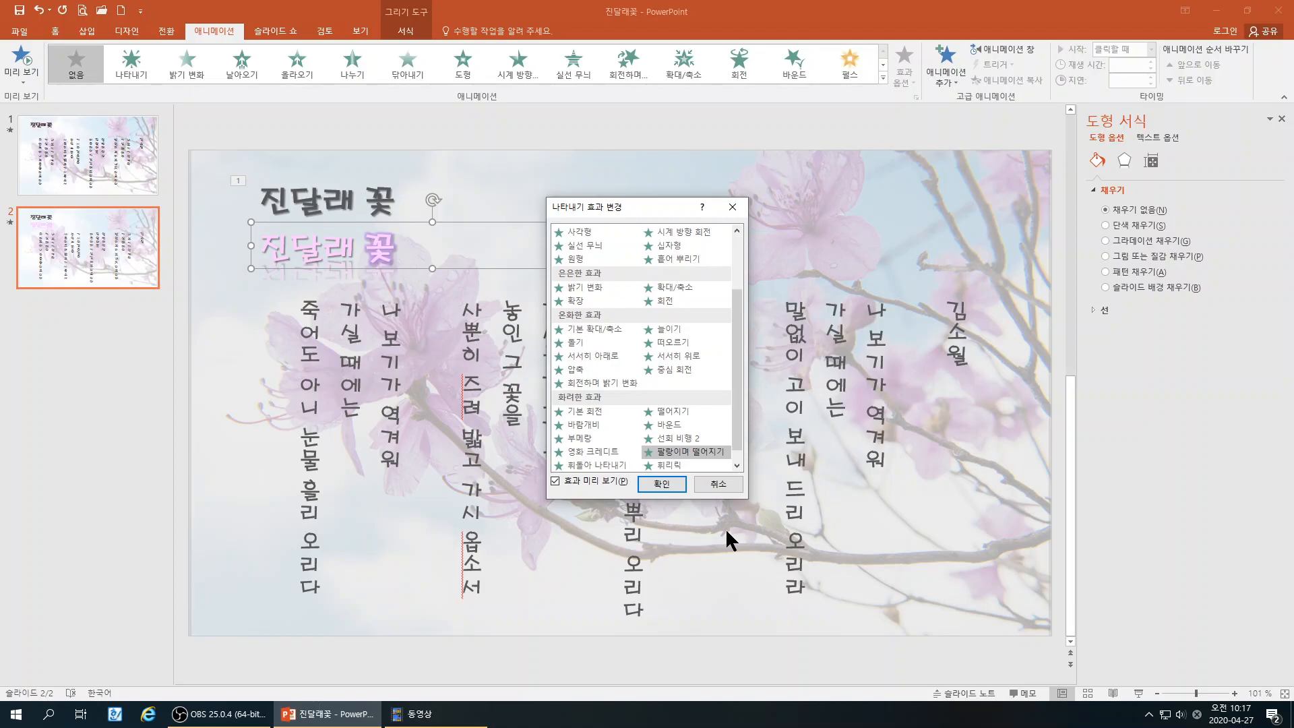
{"action": "left_click", "coordinate": [667, 426]}
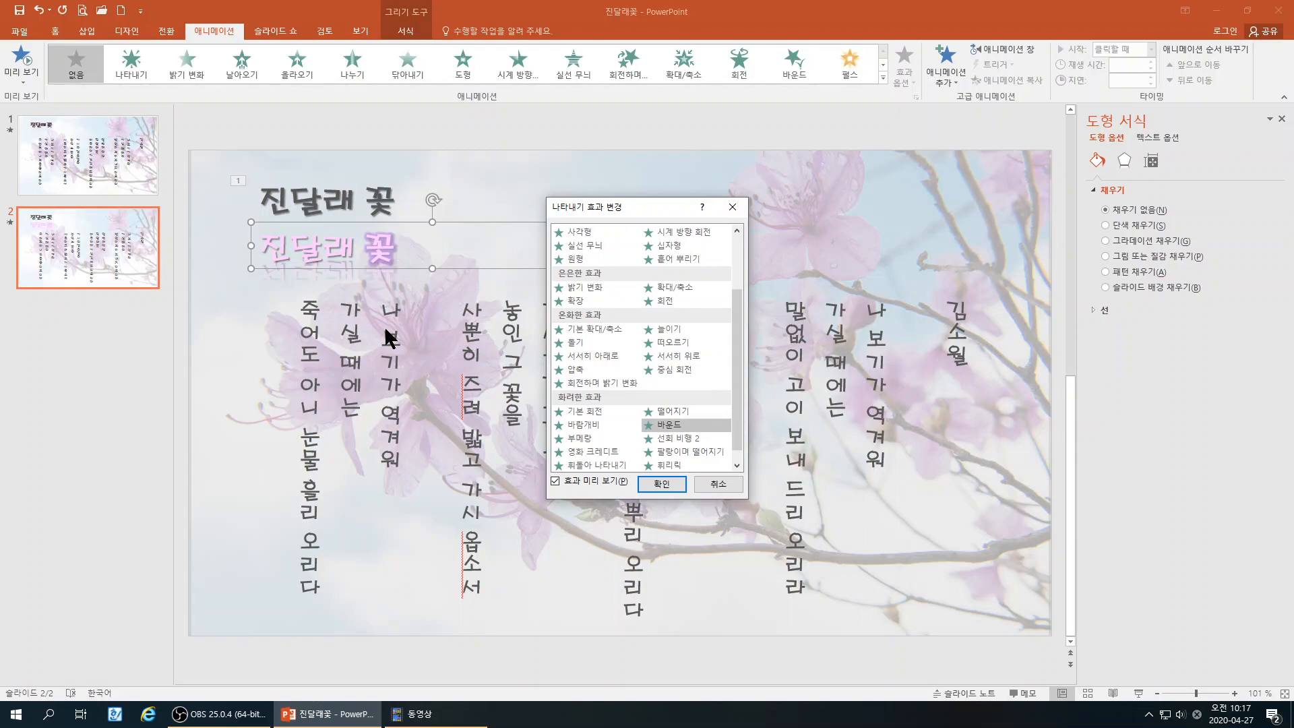
{"action": "left_click", "coordinate": [660, 484]}
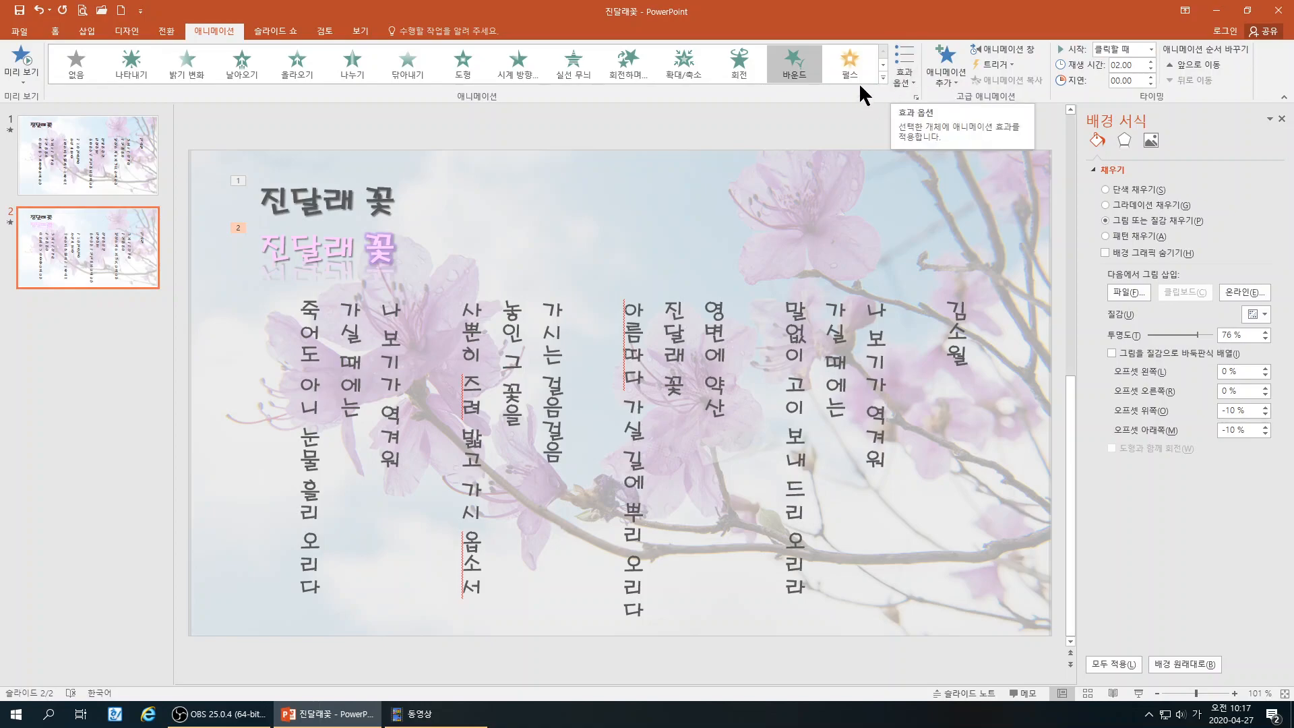
Set the lower title's 바운드 effect to animate its text by letter (문자 단위로)
{"action": "left_click", "coordinate": [915, 99]}
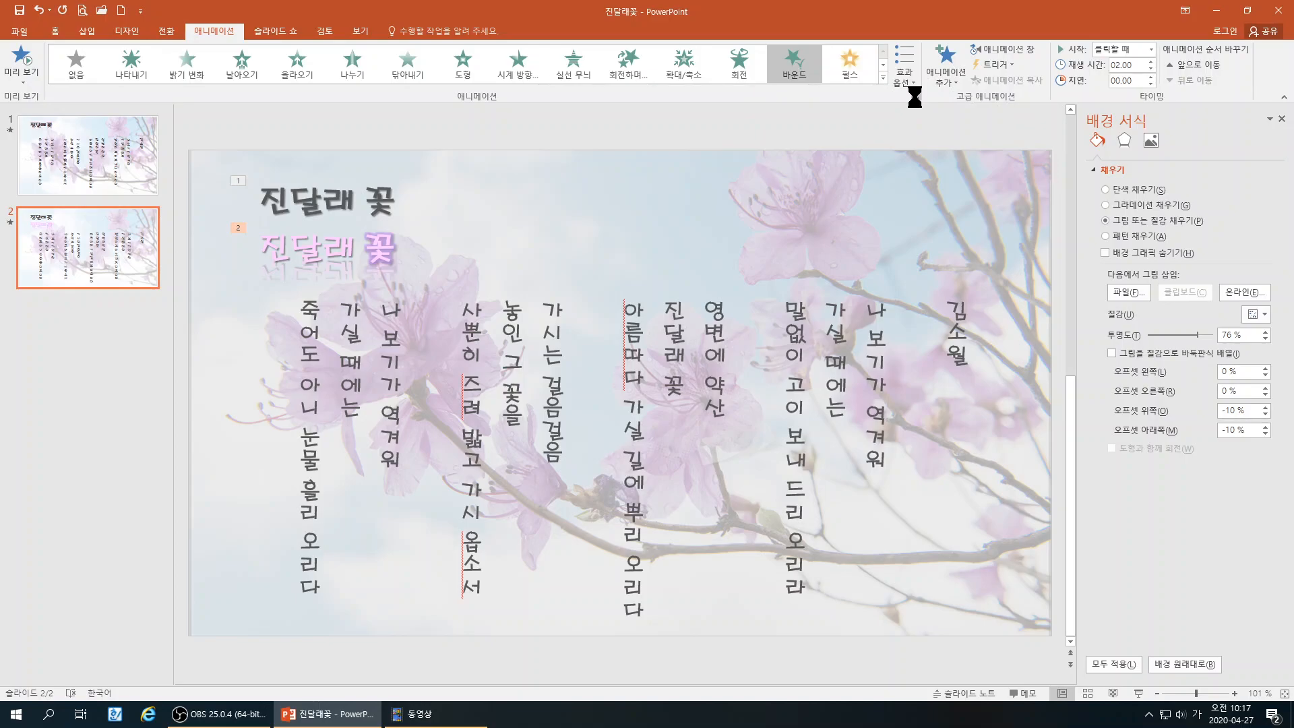
{"action": "left_click", "coordinate": [329, 391]}
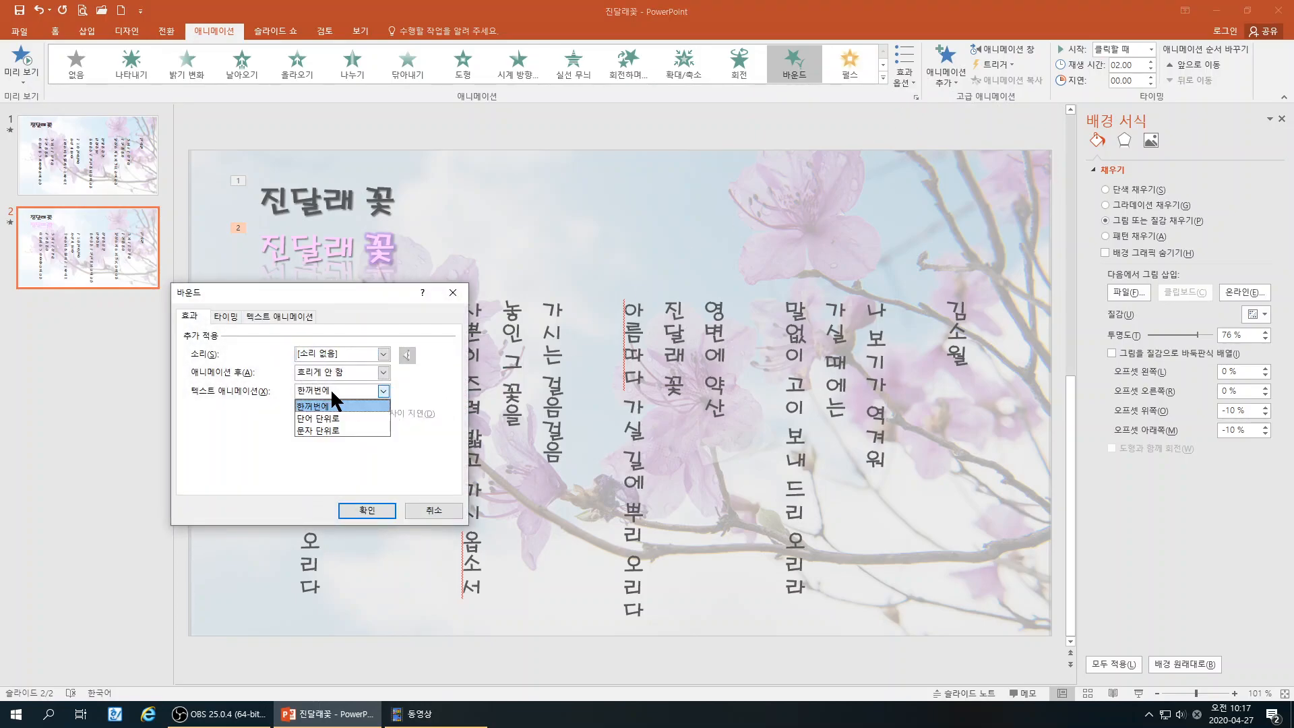
{"action": "left_click", "coordinate": [324, 431]}
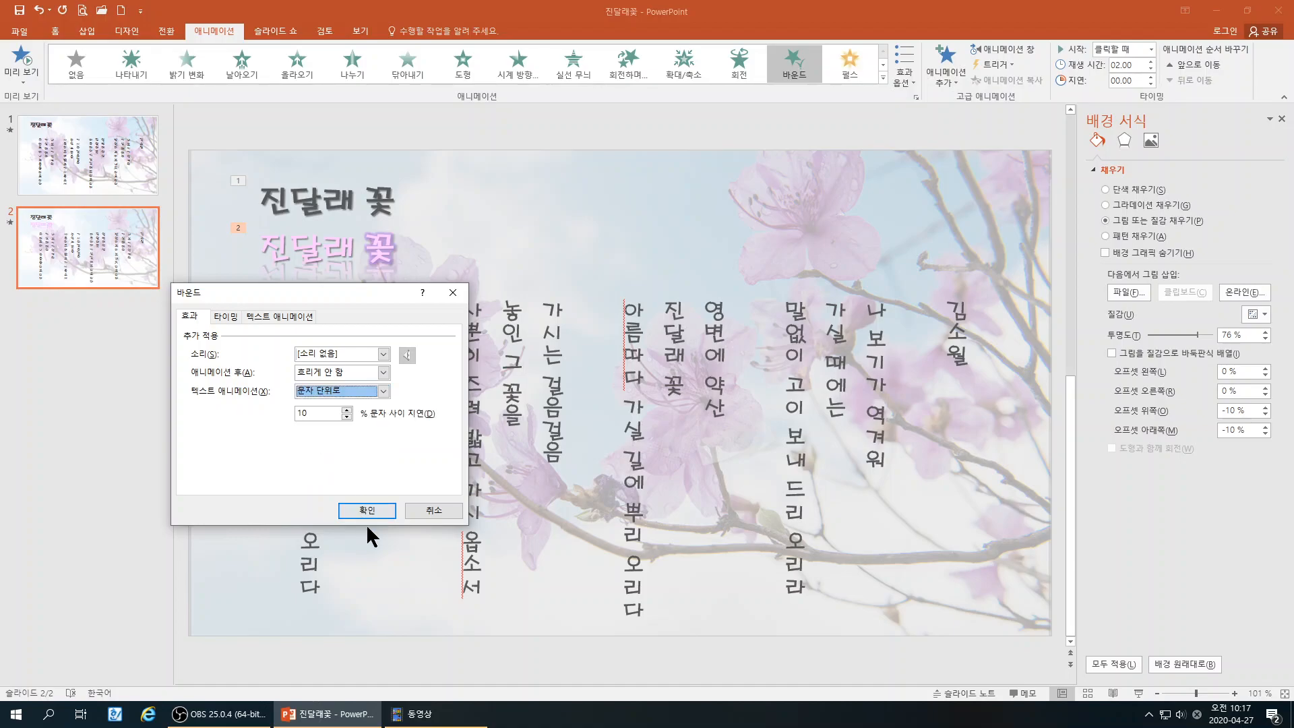
{"action": "left_click", "coordinate": [367, 510]}
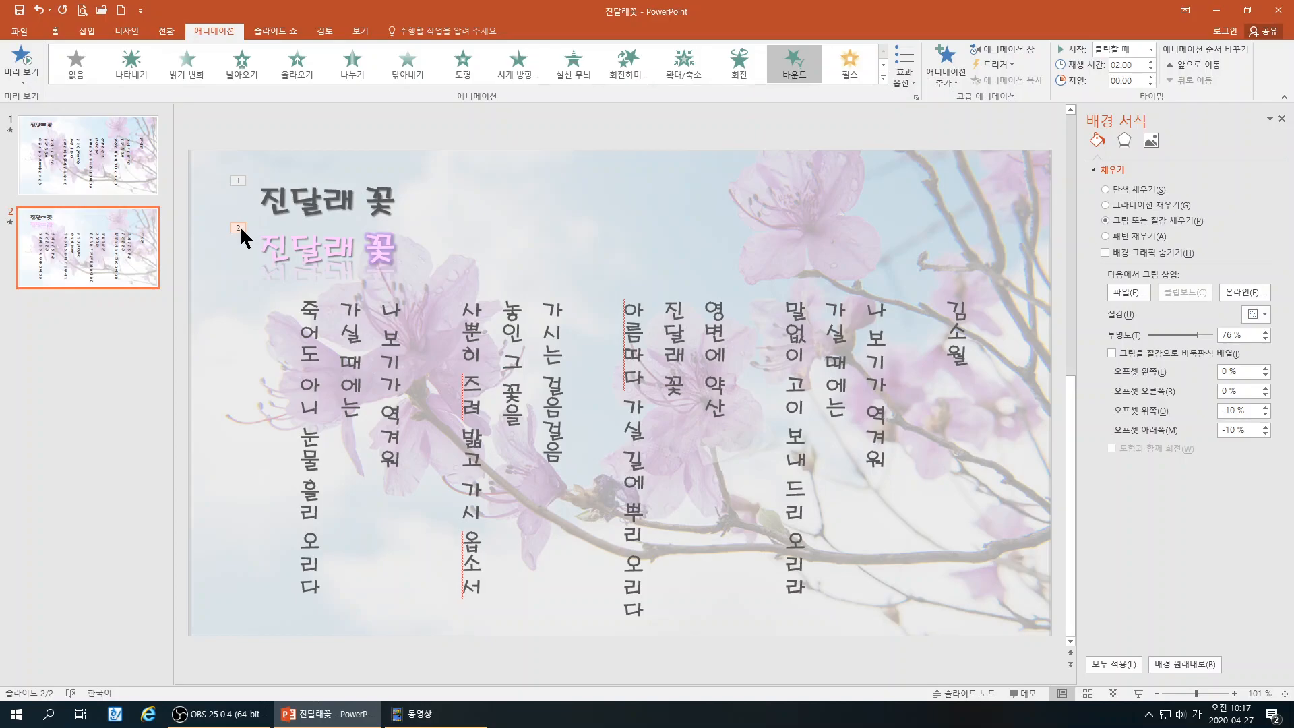
Remove the pink title's existing animation, preview the 선회 비행 2 entrance effect on it, and apply 떨어지기
{"action": "left_click", "coordinate": [363, 251]}
{"action": "left_click", "coordinate": [450, 223]}
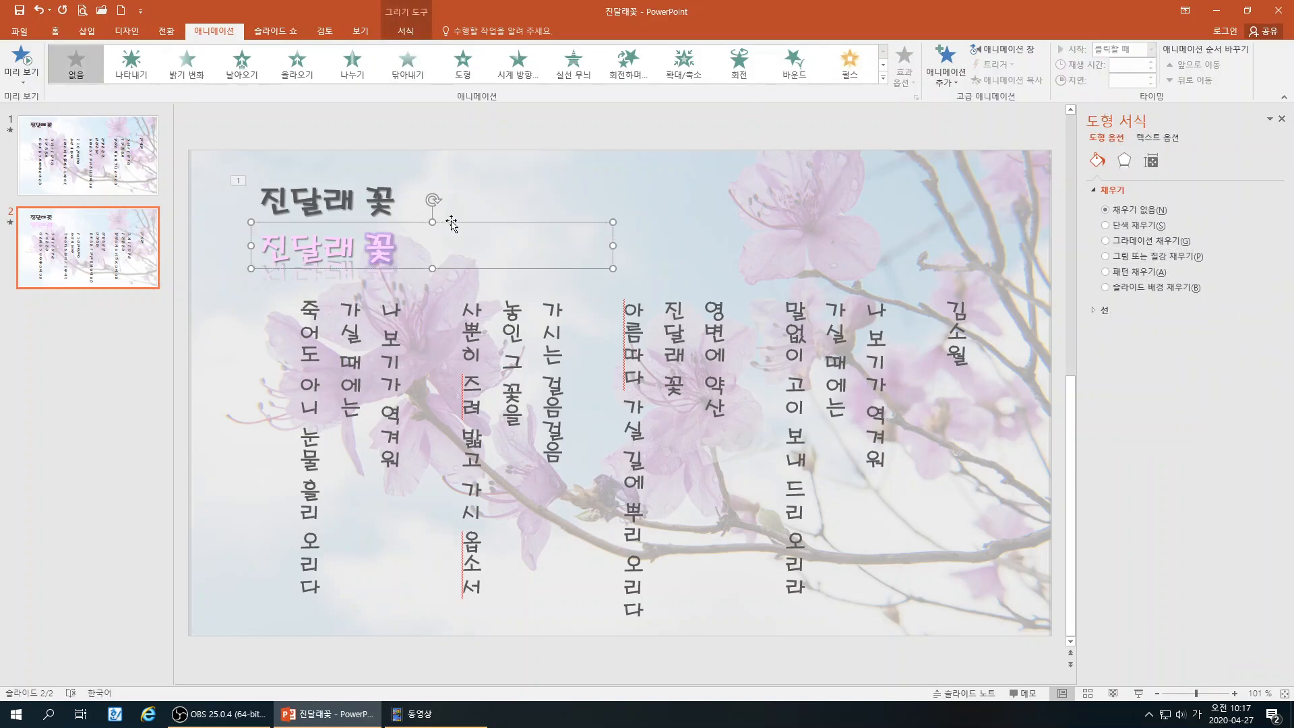
{"action": "left_click", "coordinate": [882, 77]}
{"action": "left_click", "coordinate": [115, 350]}
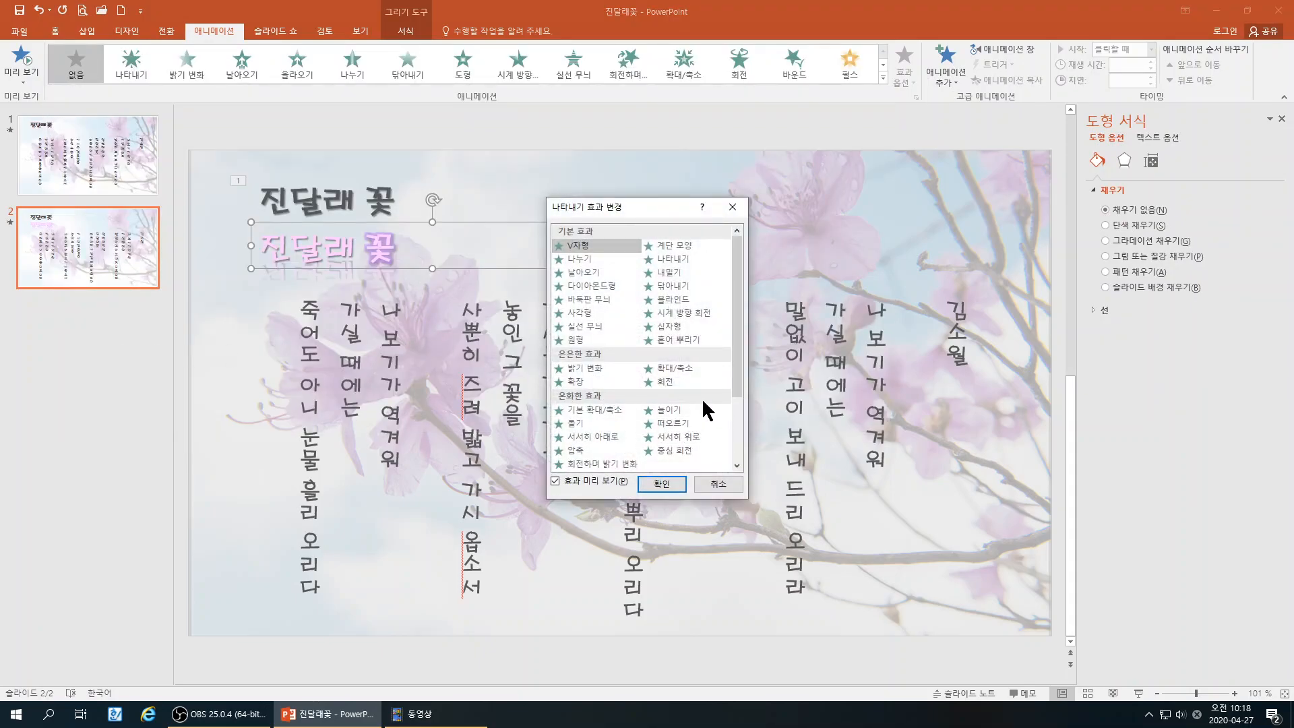
{"action": "scroll", "coordinate": [705, 409], "scroll_direction": "down", "scroll_amount": 3}
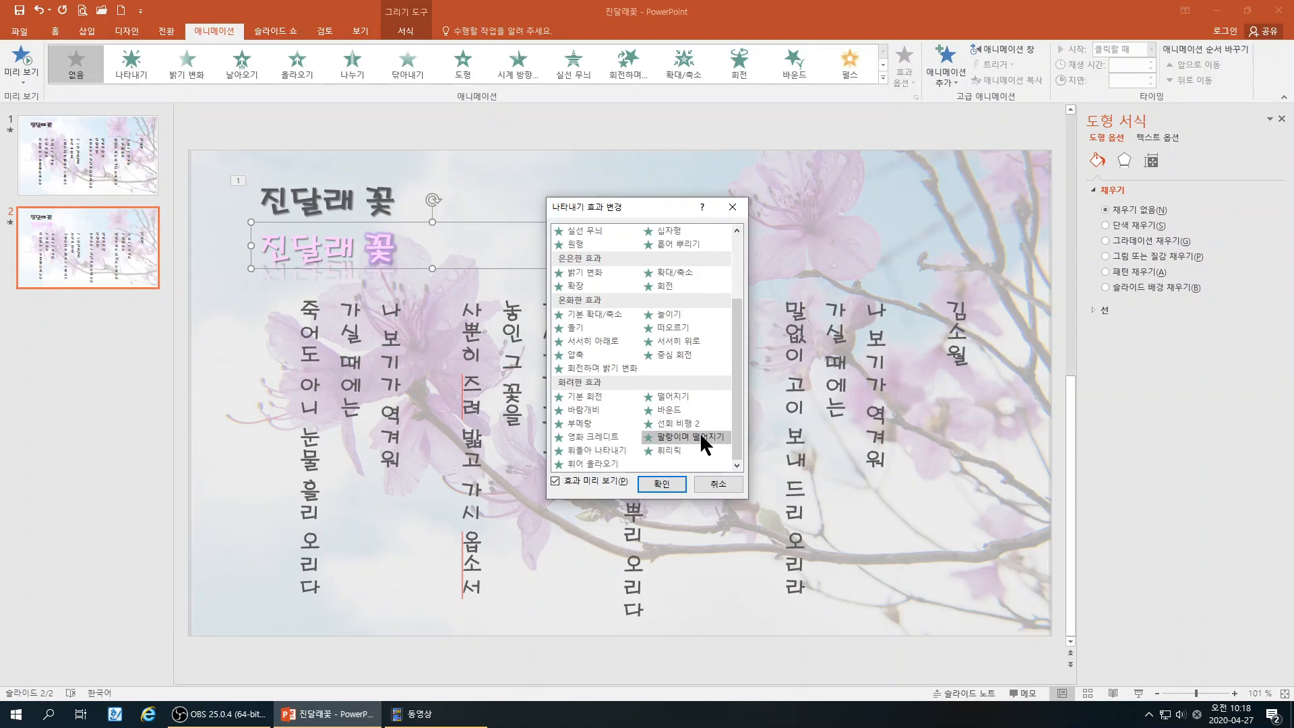
{"action": "left_click", "coordinate": [685, 423]}
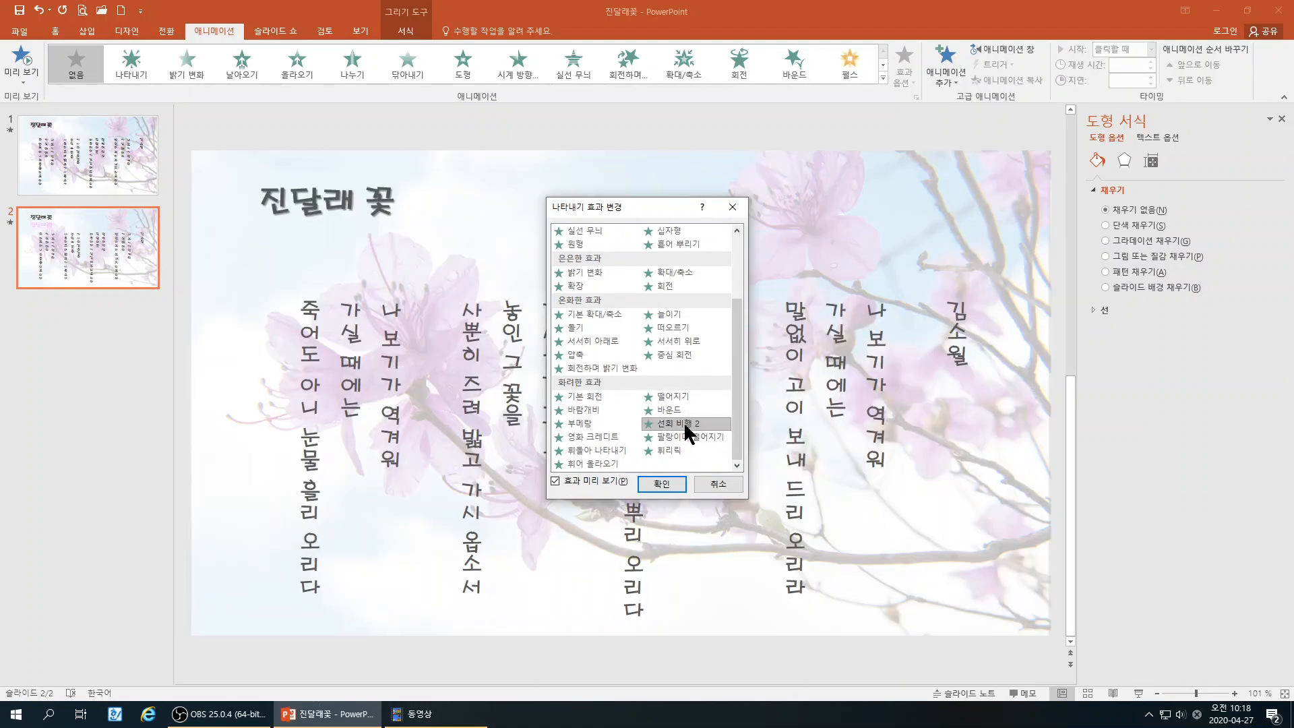
{"action": "left_click", "coordinate": [677, 396]}
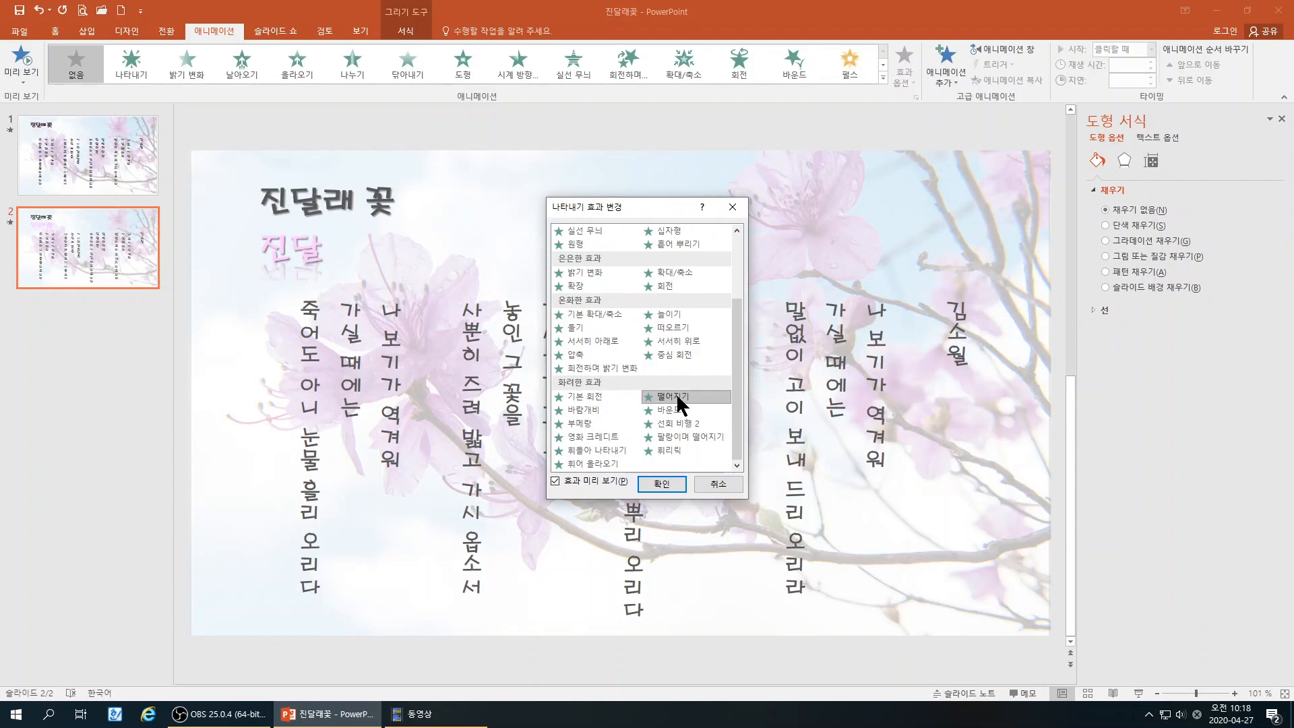
{"action": "left_click", "coordinate": [662, 480]}
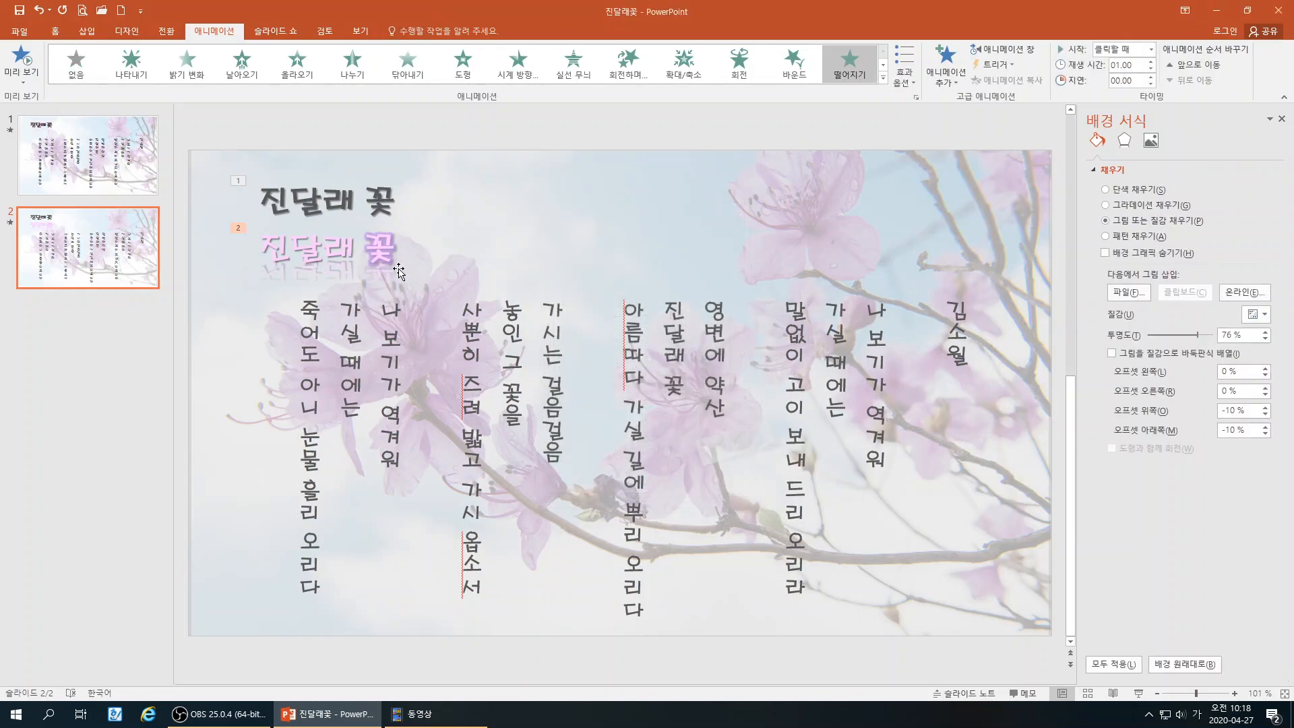
Move the pink 진달래 꽃 title up close to the dark title and send it to the back (맨 뒤로 보내기)
{"action": "left_click", "coordinate": [437, 230]}
{"action": "left_click_drag", "start_coordinate": [446, 222], "coordinate": [447, 184]}
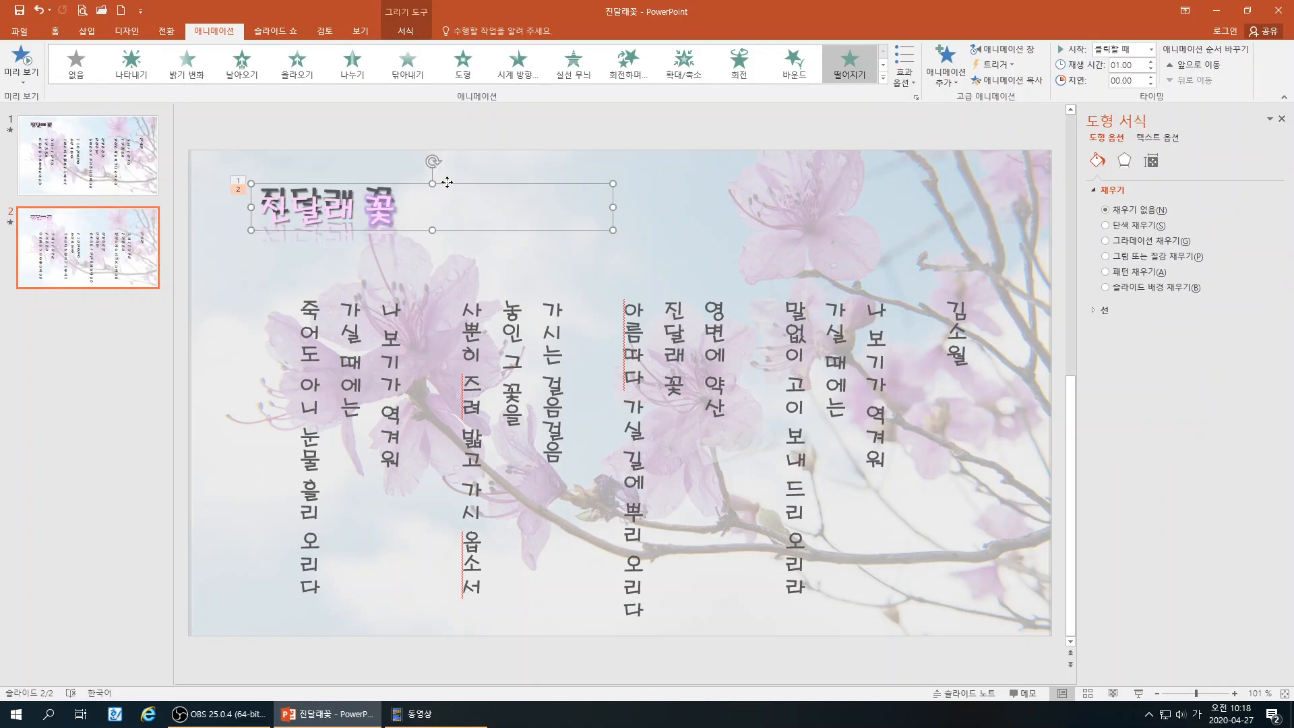
{"action": "left_click_drag", "start_coordinate": [476, 214], "coordinate": [484, 253]}
{"action": "right_click", "coordinate": [485, 253]}
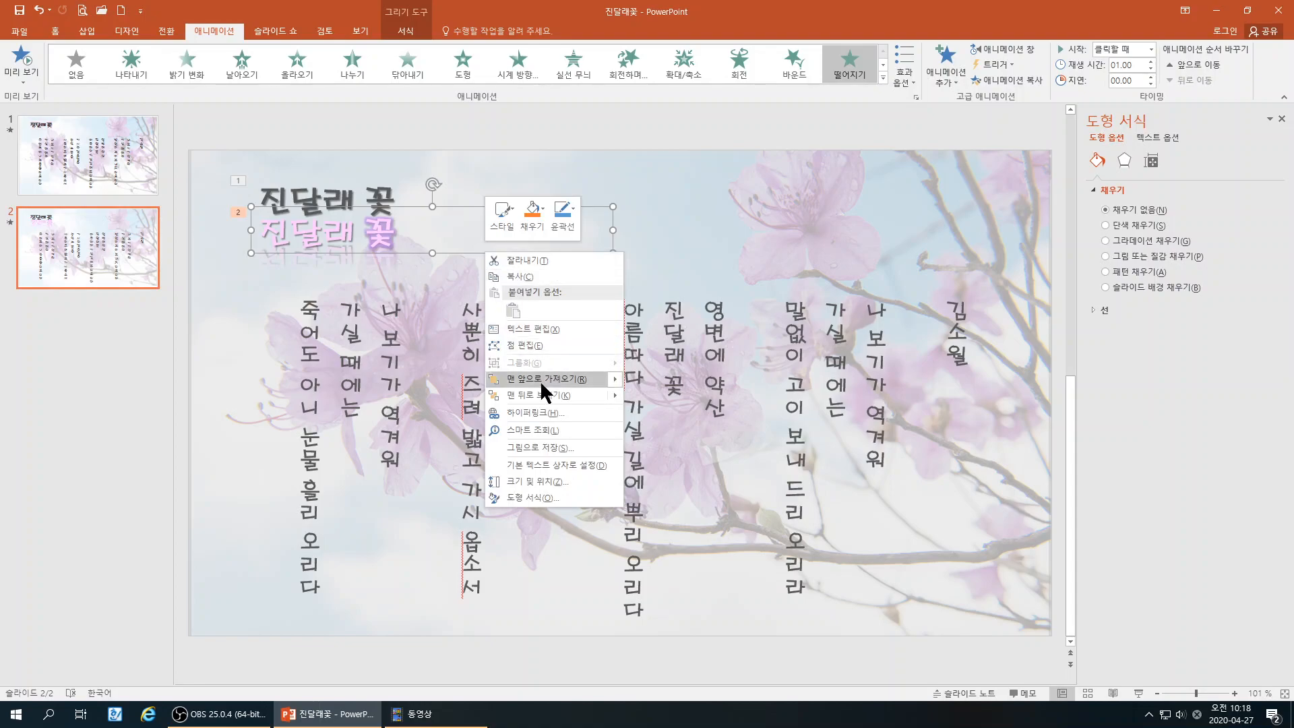
{"action": "mouse_move", "coordinate": [531, 397]}
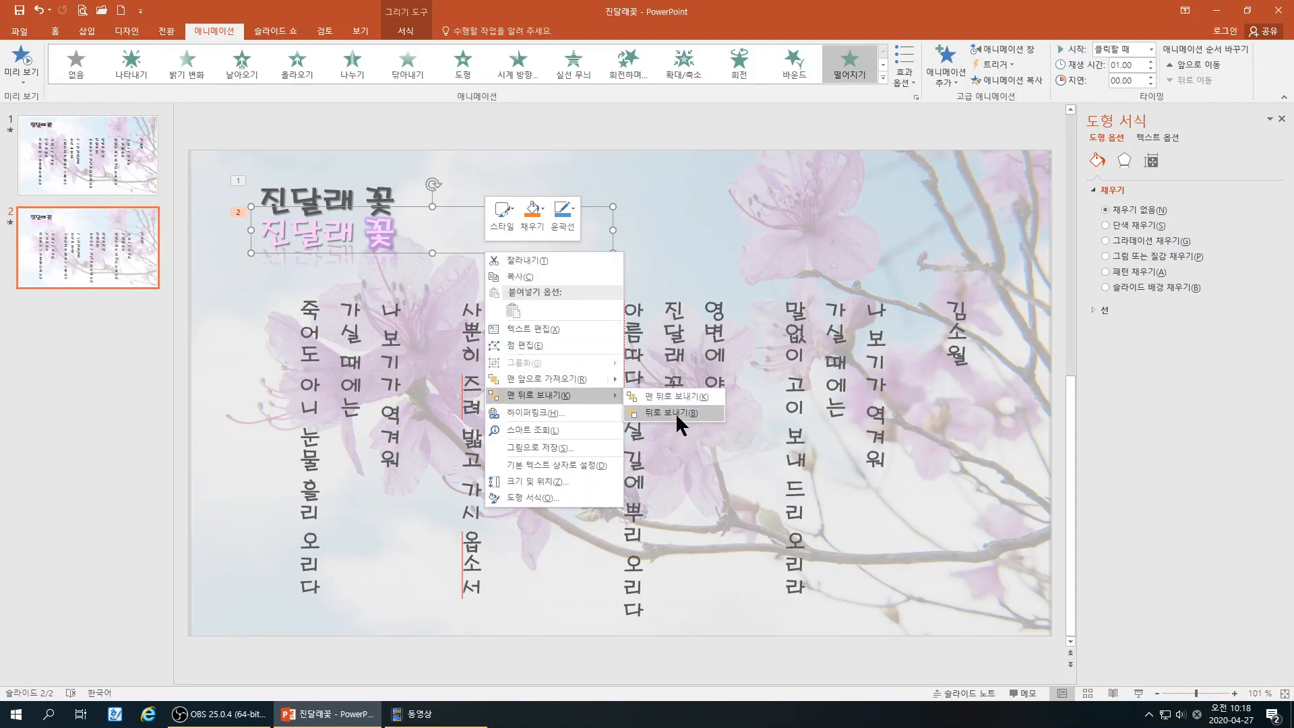
{"action": "left_click", "coordinate": [562, 395]}
Align the pink title directly behind the dark 진달래 꽃 title in fine increments, and preview the slide's animations
{"action": "left_click_drag", "start_coordinate": [467, 256], "coordinate": [470, 236]}
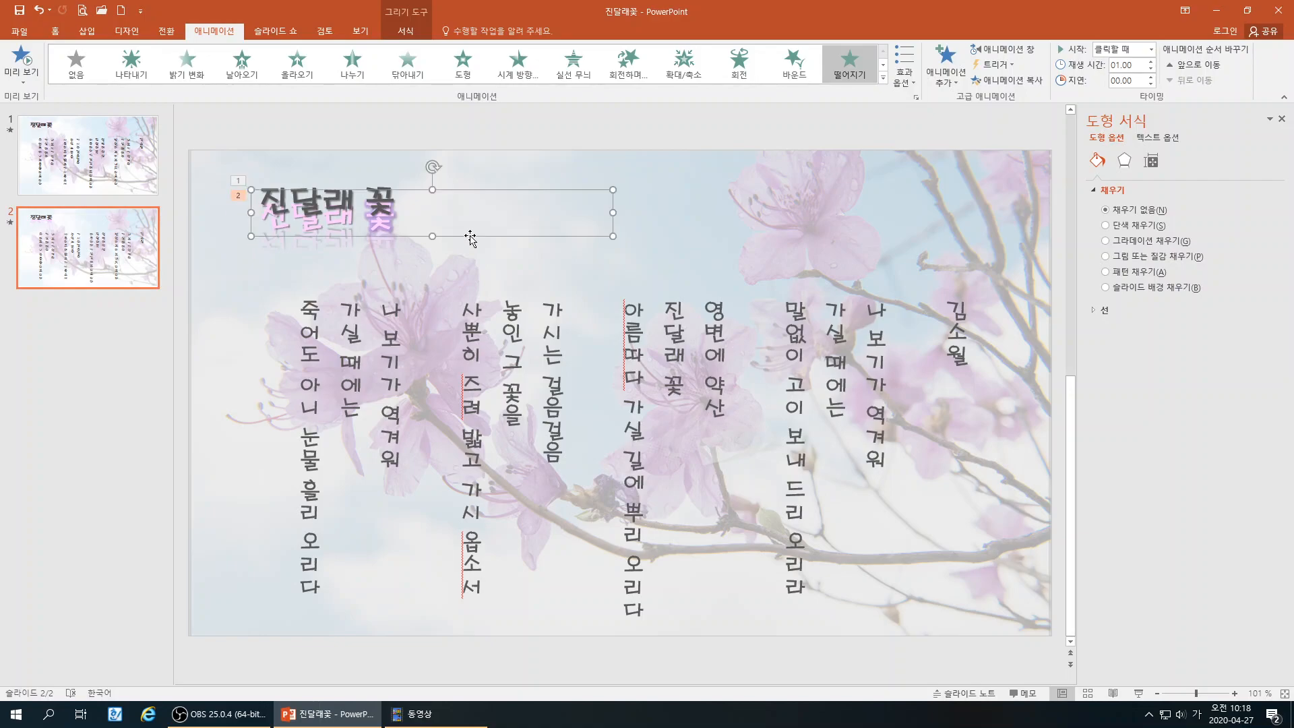
{"action": "key", "text": "ctrl+Up"}
{"action": "key", "text": "ctrl+Up"}
{"action": "key", "text": "ctrl+Up"}
{"action": "key", "text": "ctrl+Up"}
{"action": "key", "text": "ctrl+Up"}
{"action": "key", "text": "ctrl+Up"}
{"action": "key", "text": "ctrl+Up"}
{"action": "key", "text": "ctrl+Up"}
{"action": "key", "text": "ctrl+Up"}
{"action": "key", "text": "ctrl+Up"}
{"action": "key", "text": "ctrl+Up"}
{"action": "key", "text": "ctrl+Up"}
{"action": "key", "text": "ctrl+Up"}
{"action": "key", "text": "ctrl+Up"}
{"action": "key", "text": "ctrl+Up"}
{"action": "key", "text": "ctrl+Up"}
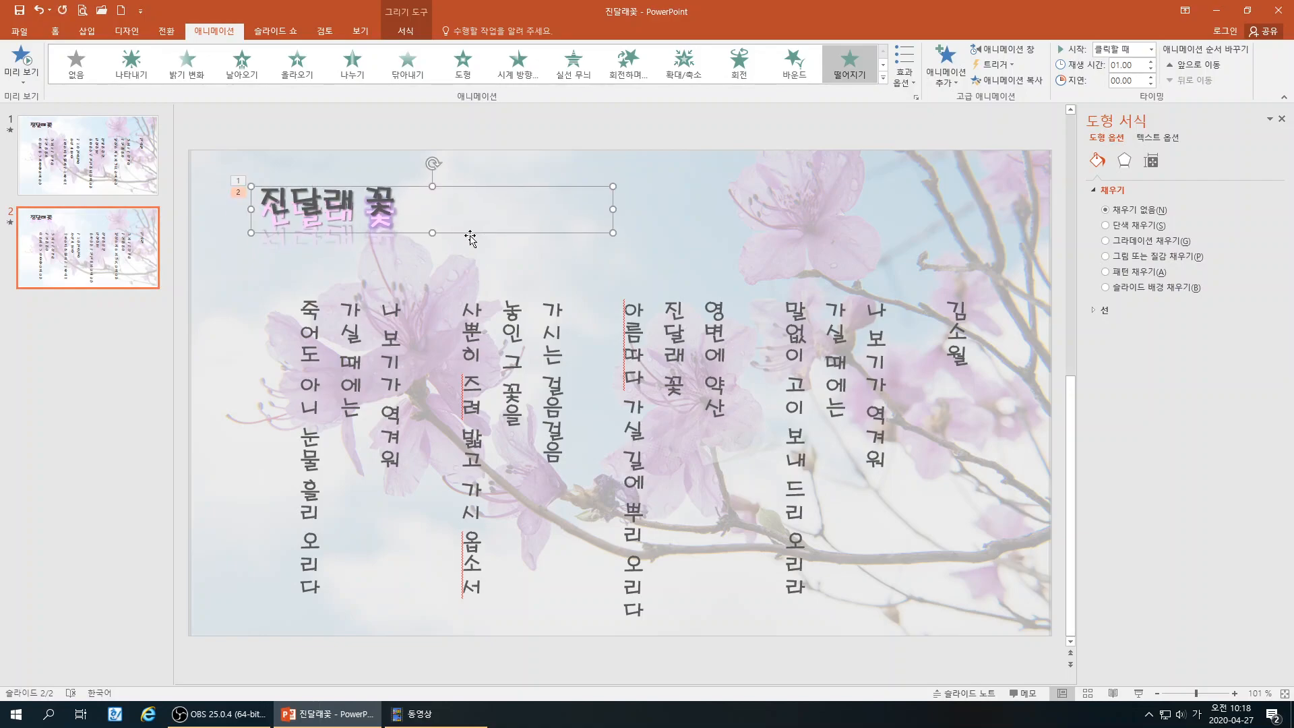
{"action": "key", "text": "ctrl+Up"}
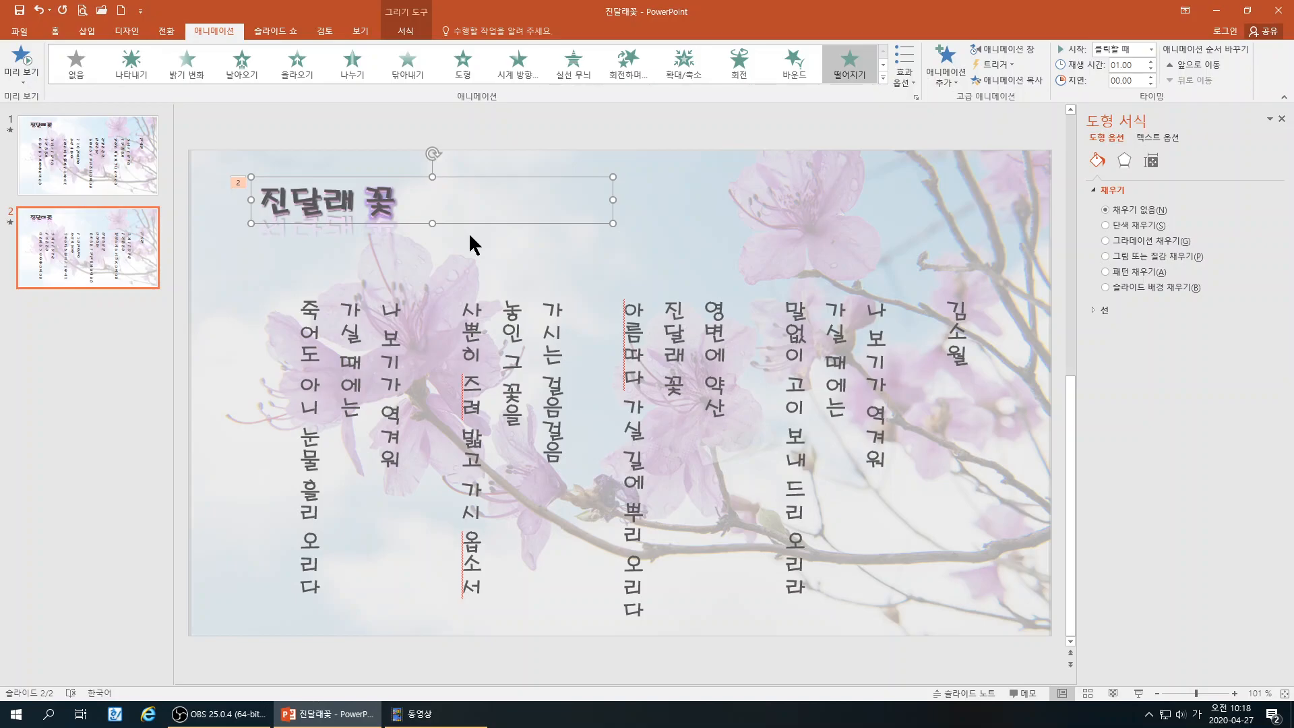
{"action": "left_click", "coordinate": [768, 244]}
{"action": "left_click", "coordinate": [21, 57]}
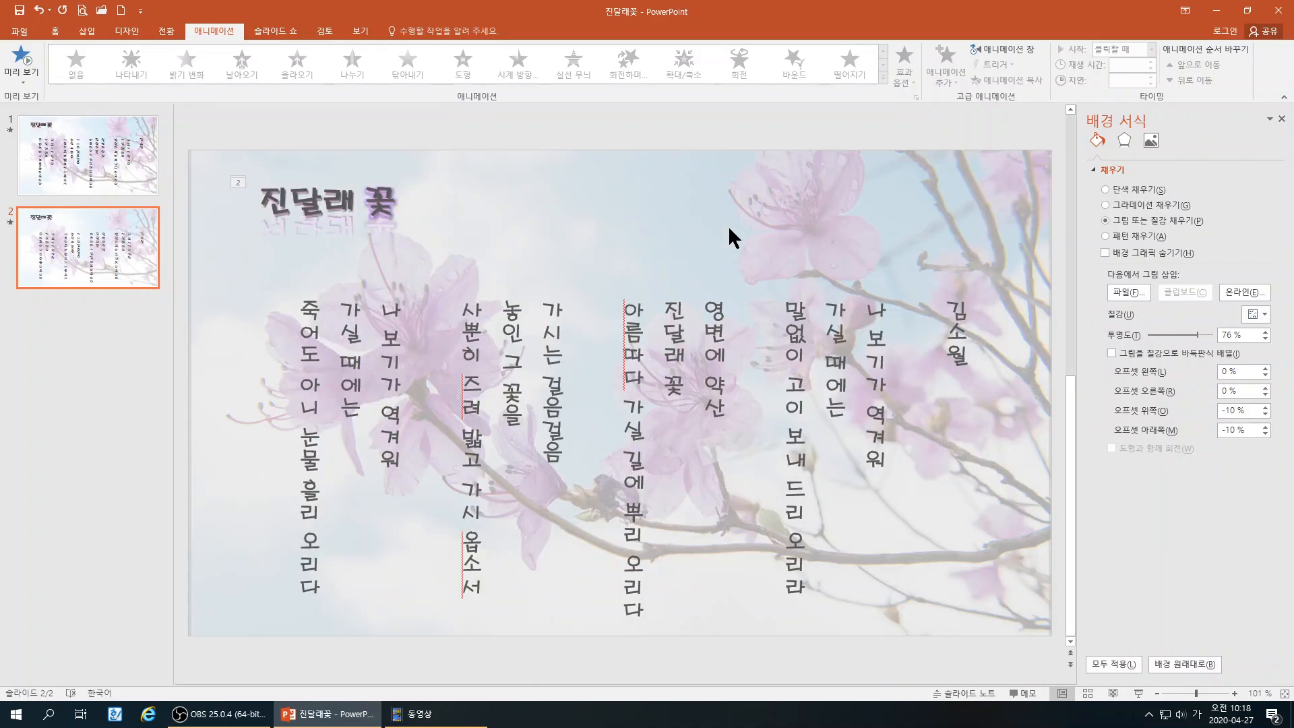
Shift the poem text box slightly upward and apply the 흩어 뿌리기 entrance effect to it
{"action": "left_click", "coordinate": [600, 298]}
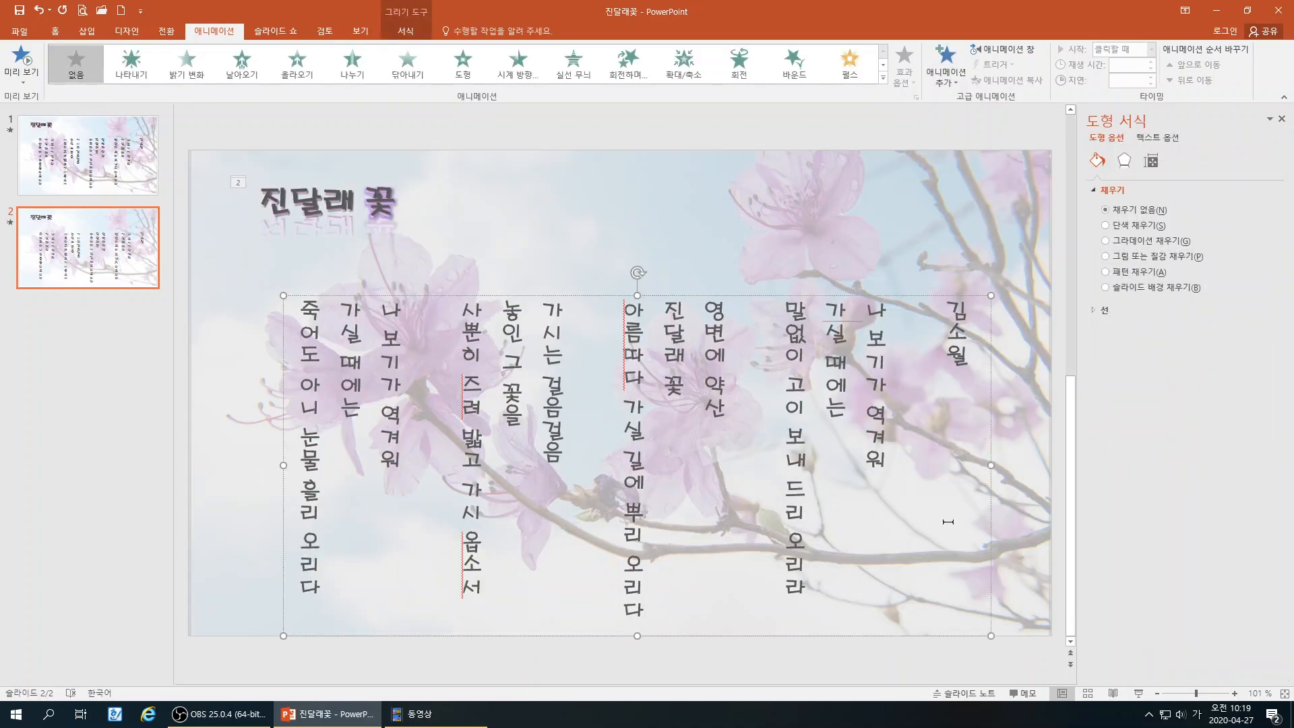
{"action": "left_click_drag", "start_coordinate": [917, 298], "coordinate": [917, 289]}
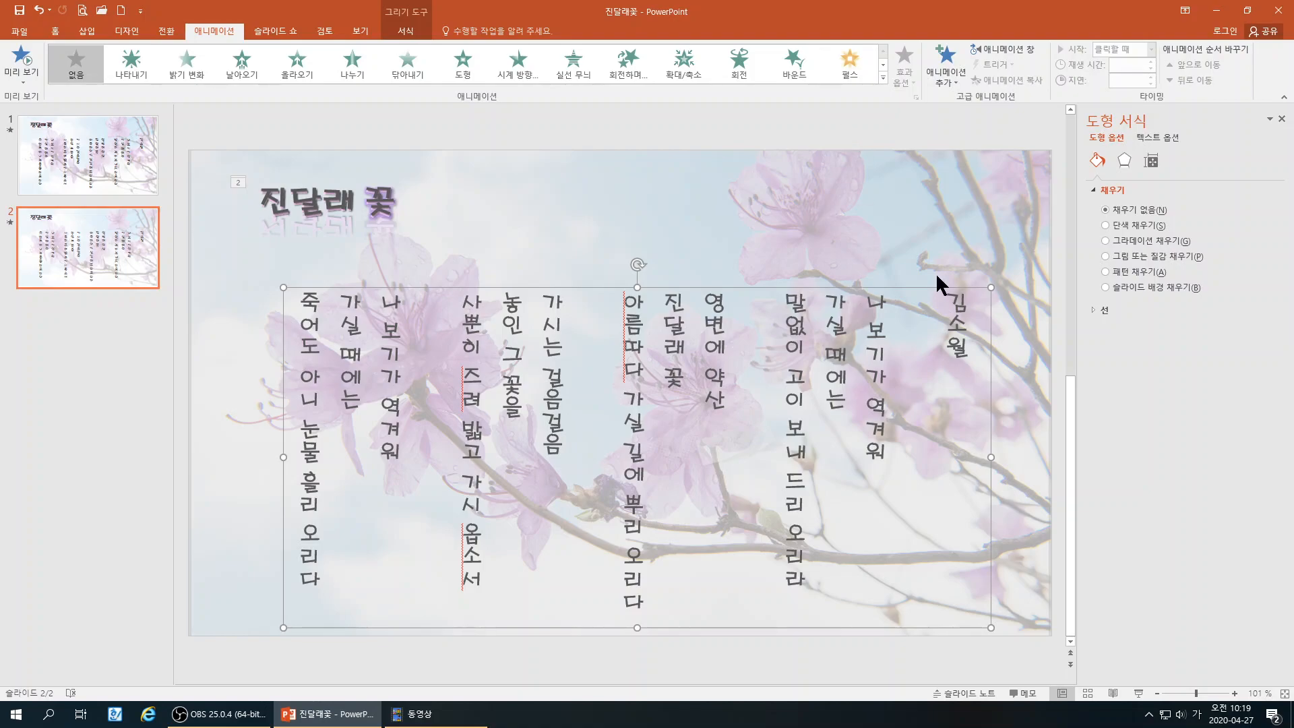
{"action": "left_click", "coordinate": [882, 78]}
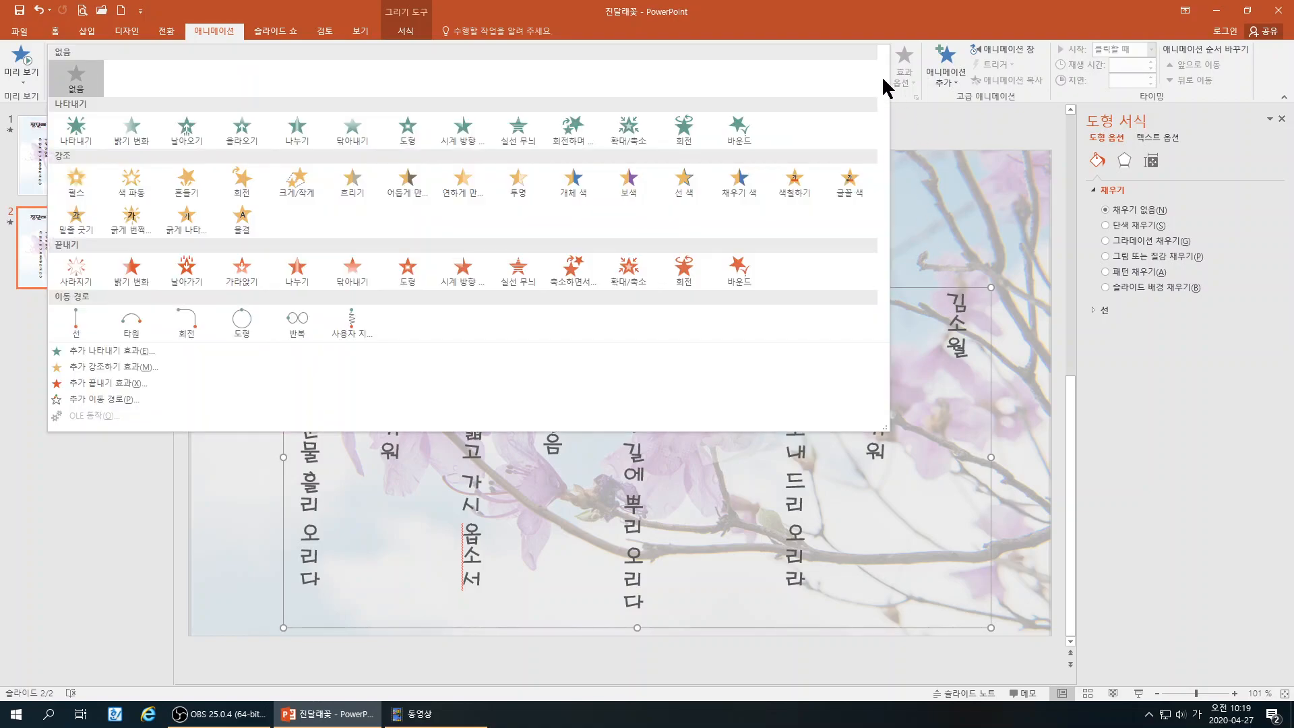
{"action": "left_click", "coordinate": [97, 353]}
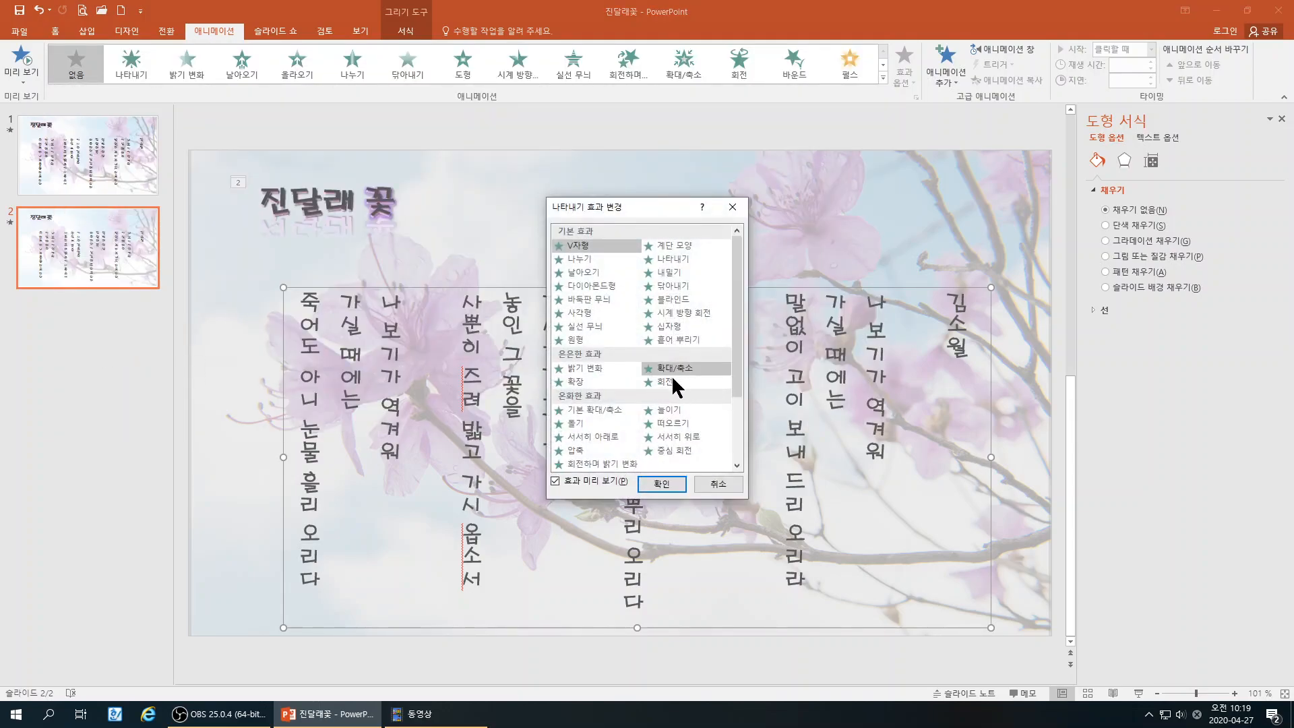
{"action": "left_click", "coordinate": [678, 334]}
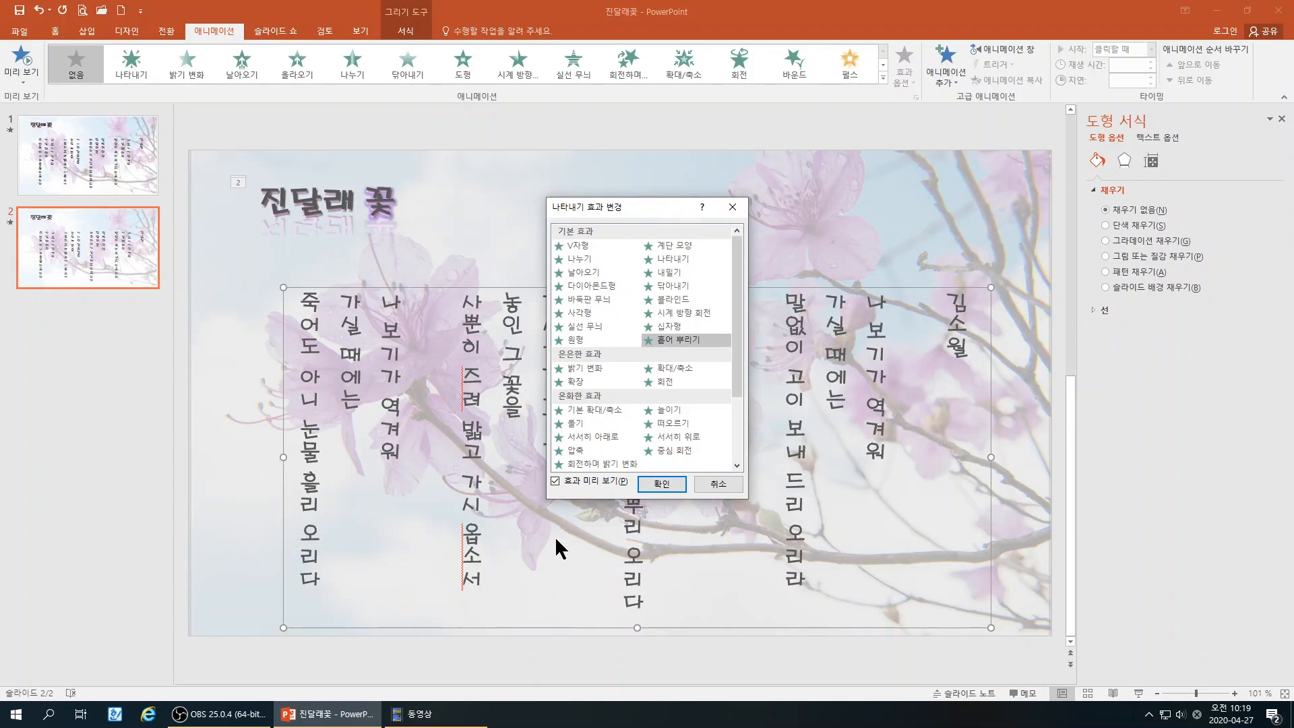
{"action": "left_click", "coordinate": [660, 484]}
{"action": "left_click", "coordinate": [915, 244]}
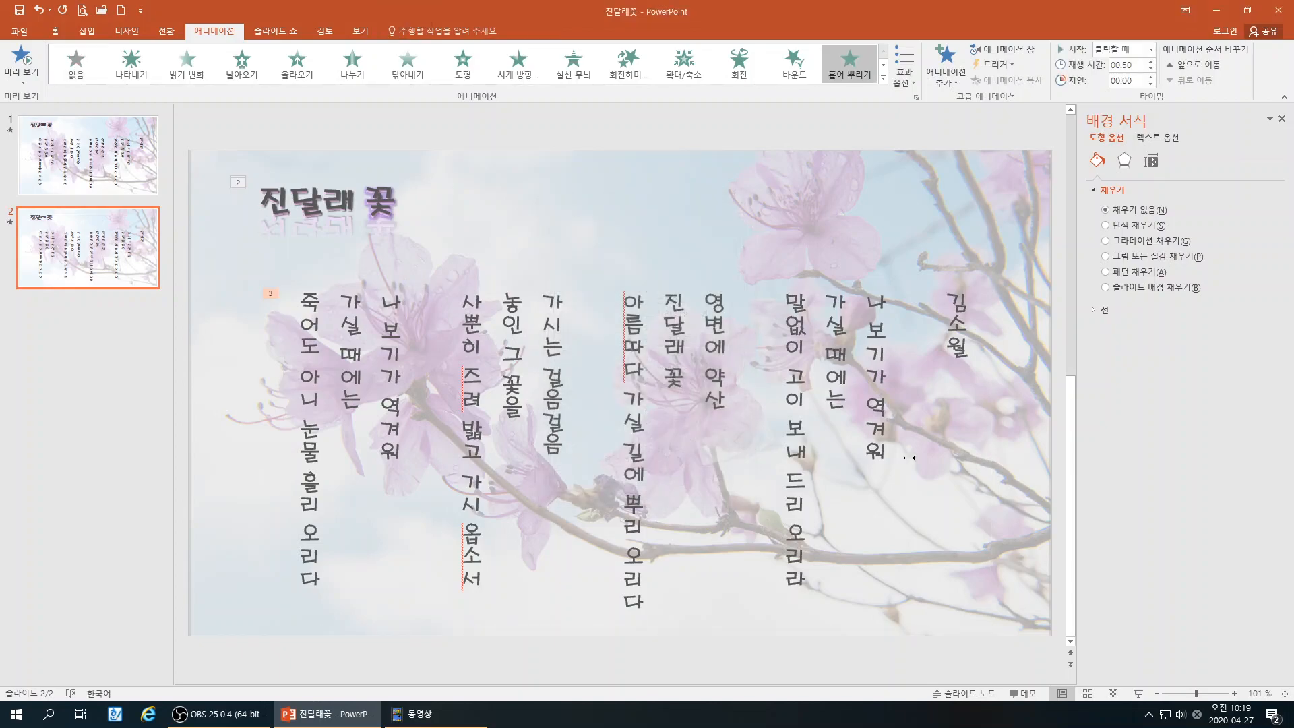
Set the poem text box's 흩어 뿌리기 effect to animate its text by letter (문자 단위로)
{"action": "left_click", "coordinate": [924, 300]}
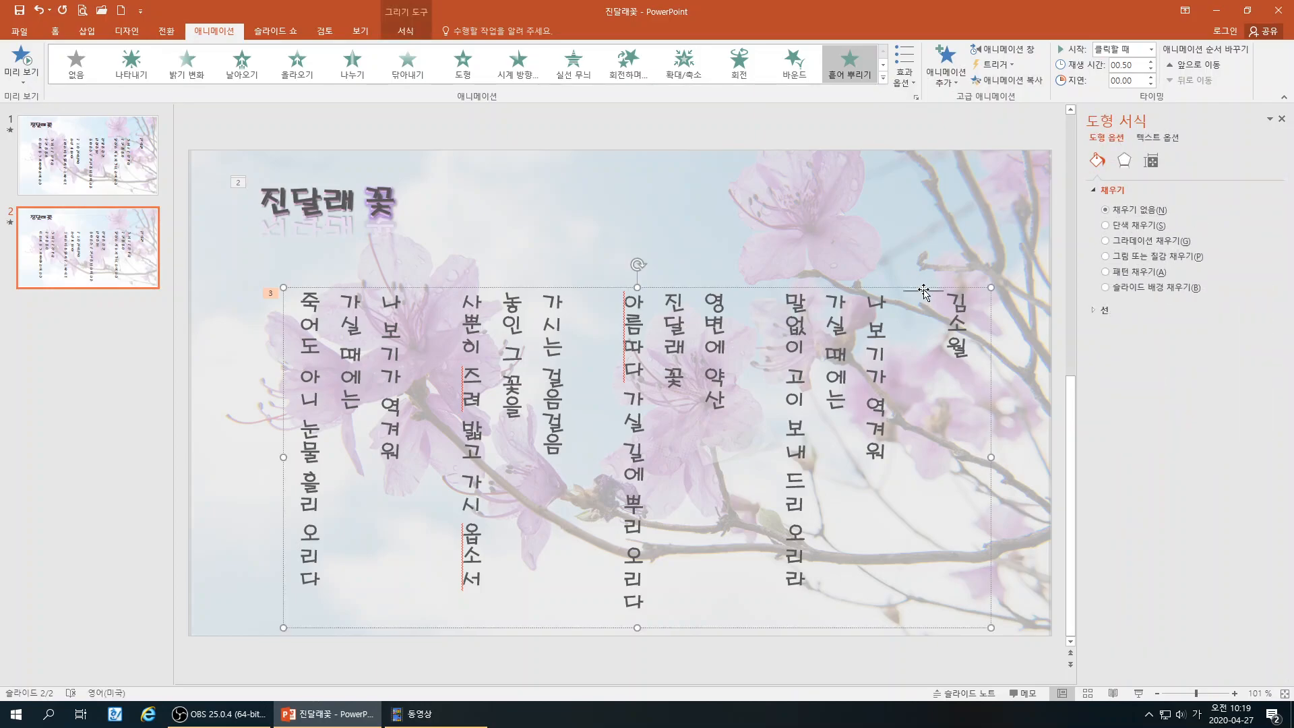
{"action": "left_click", "coordinate": [917, 99]}
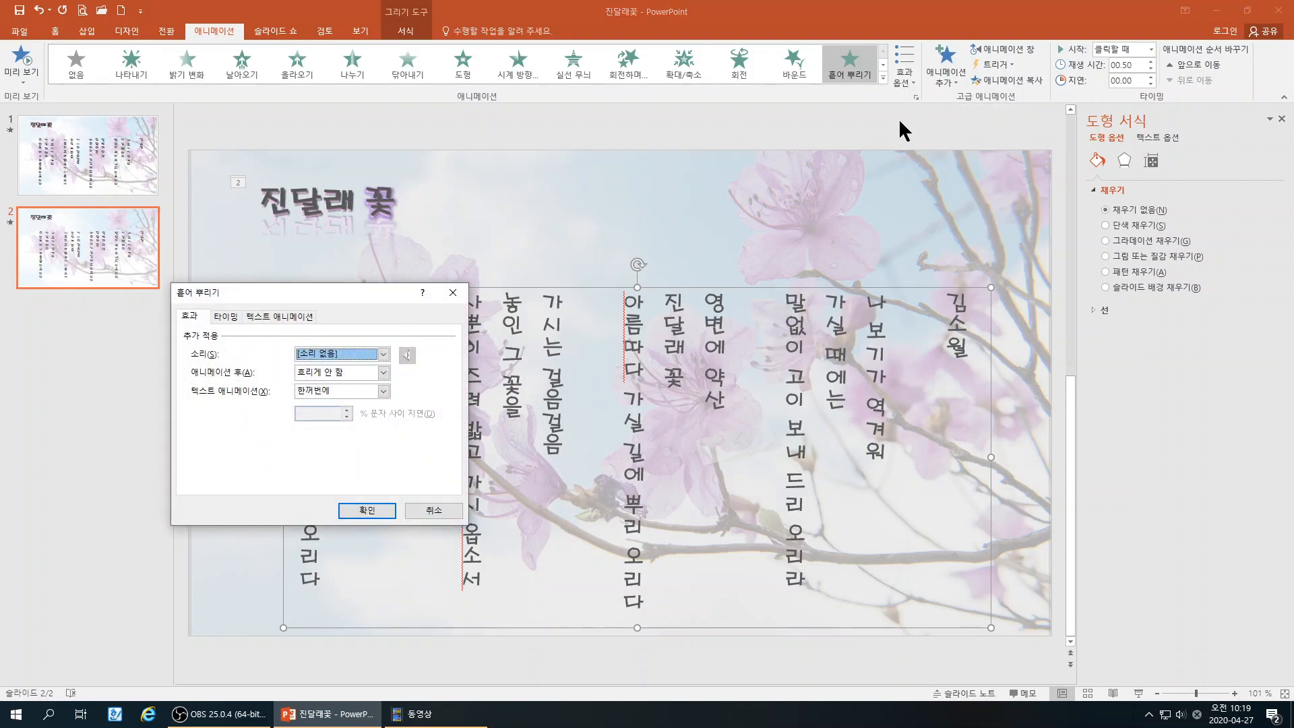
{"action": "left_click", "coordinate": [334, 389]}
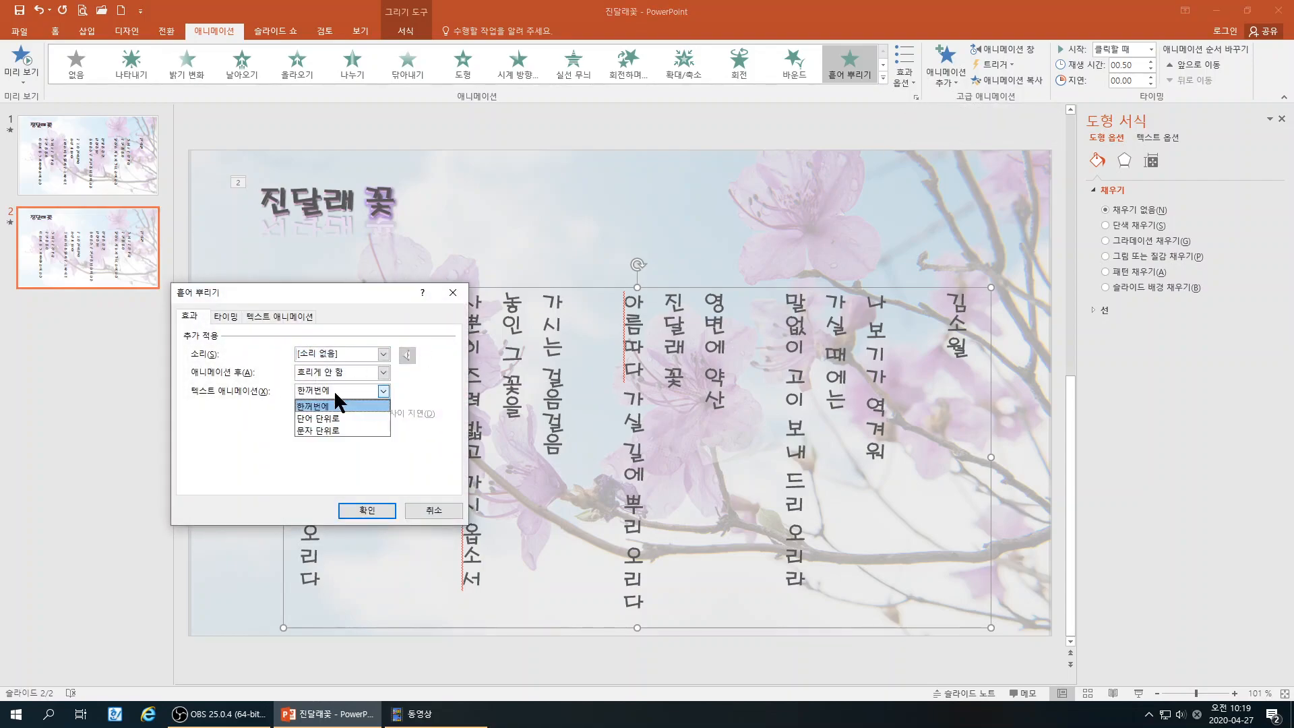
{"action": "left_click", "coordinate": [344, 432]}
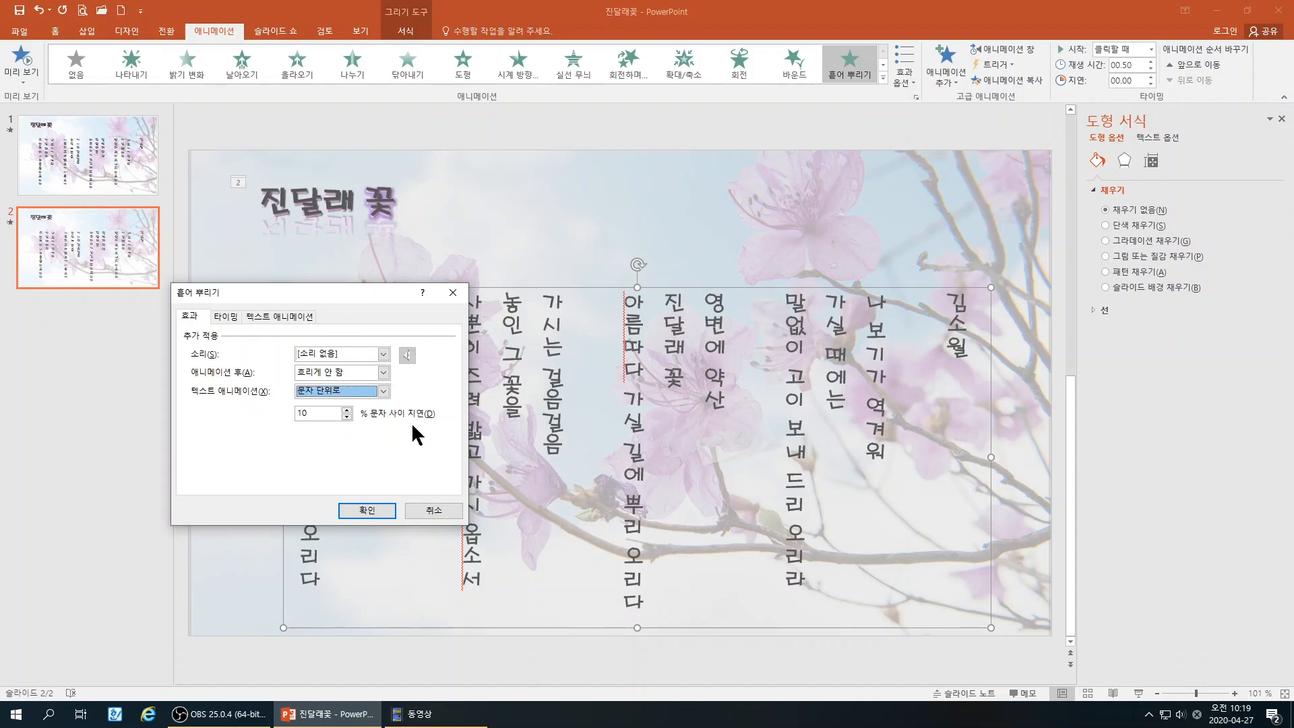
{"action": "left_click", "coordinate": [368, 512]}
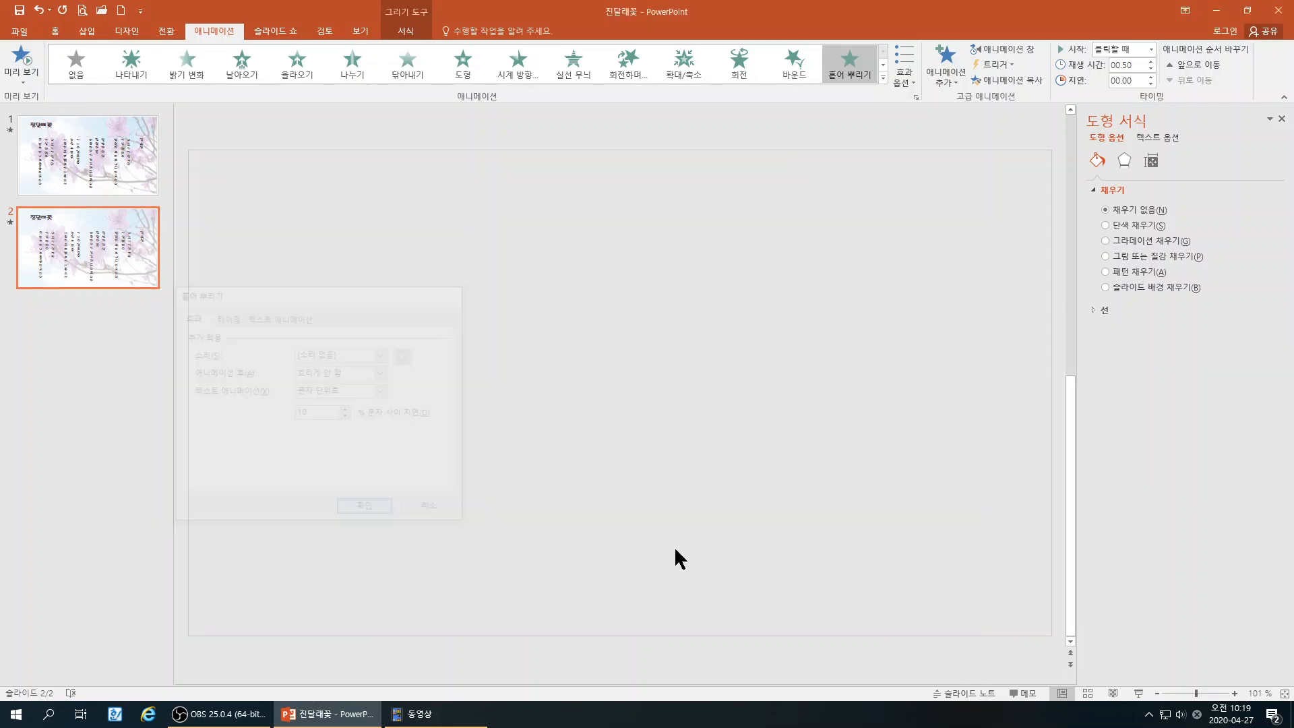